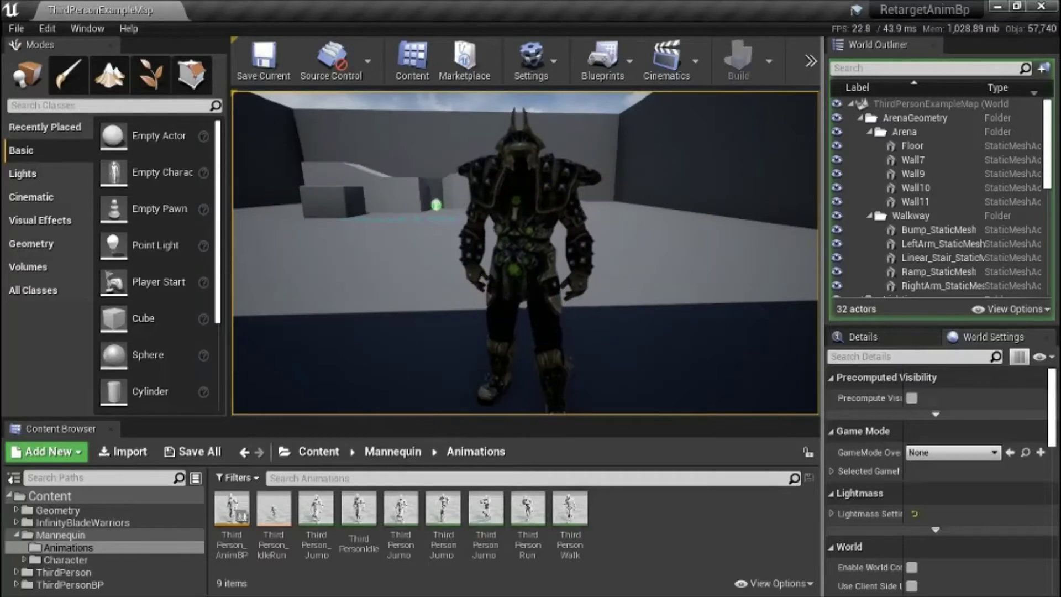
Step: Run the character along the walkway, turn around and head back toward the stairs
key("w")
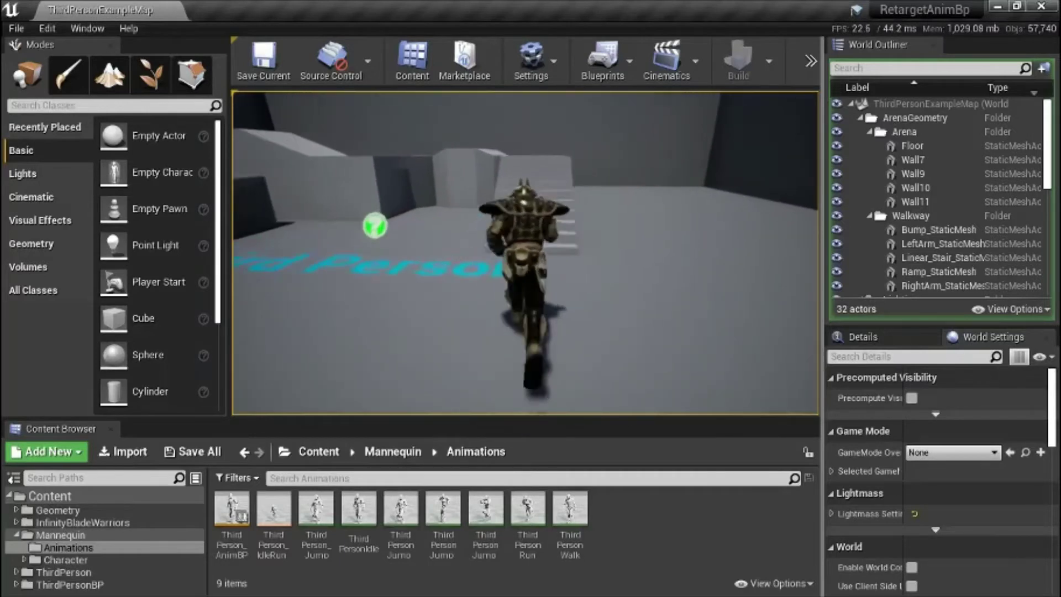
key("w")
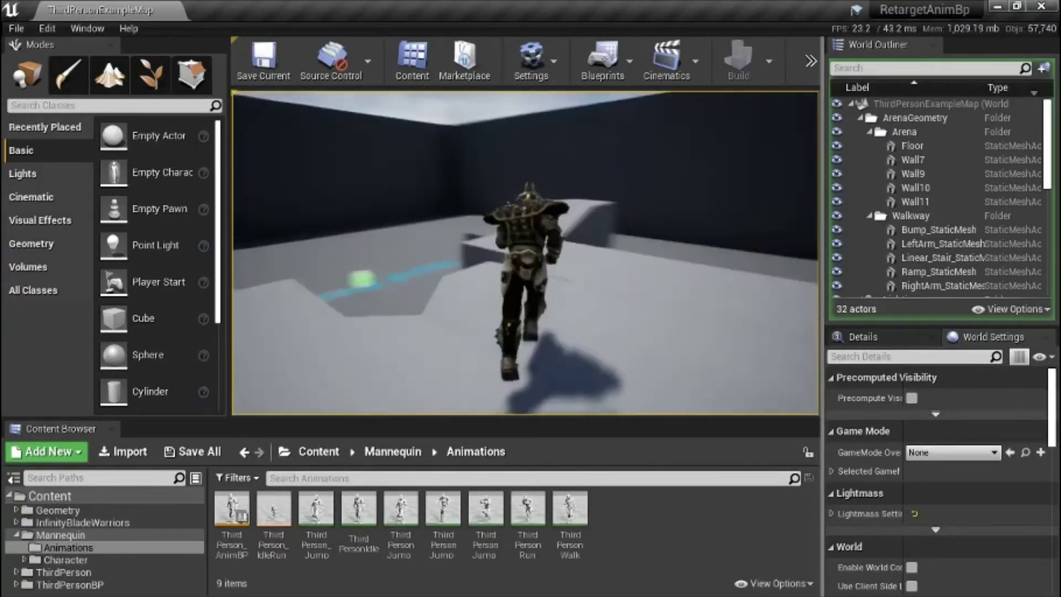
key("w")
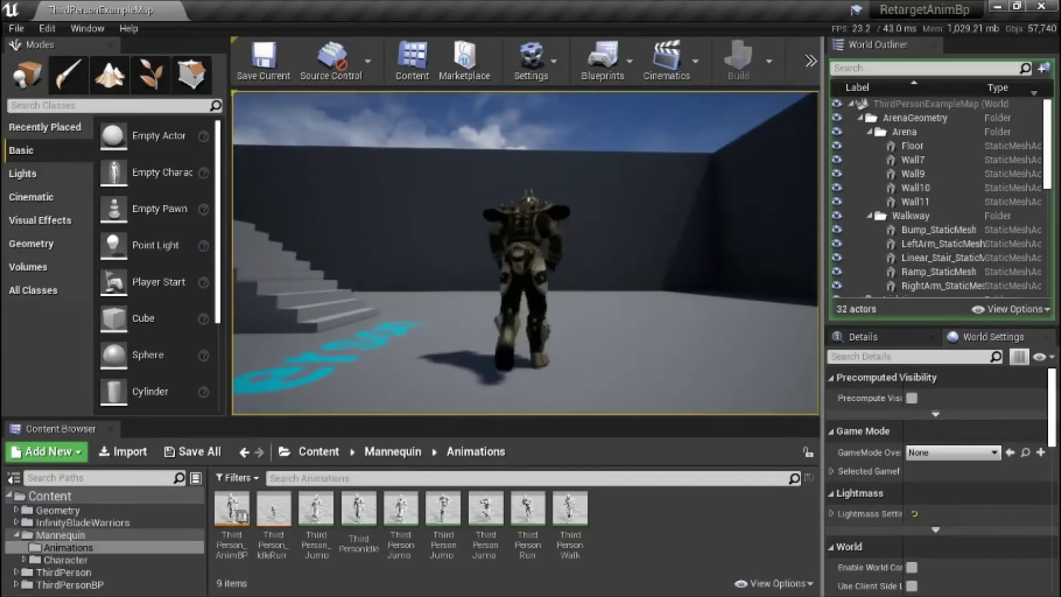
key("s")
key("s")
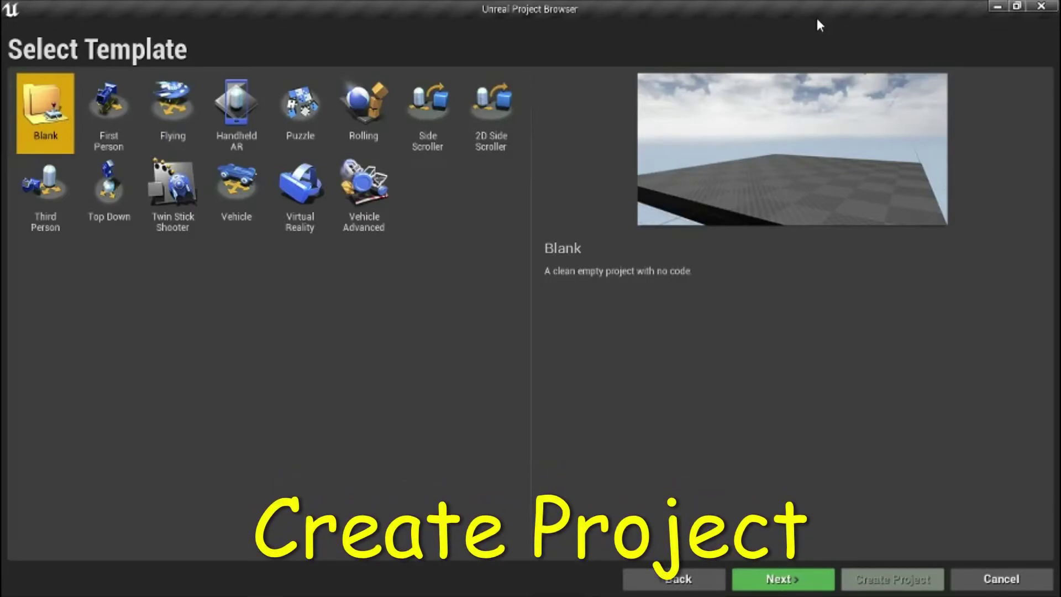
Step: Choose the Third Person template as a Blueprint project with Maximum Quality
left_click(53, 191)
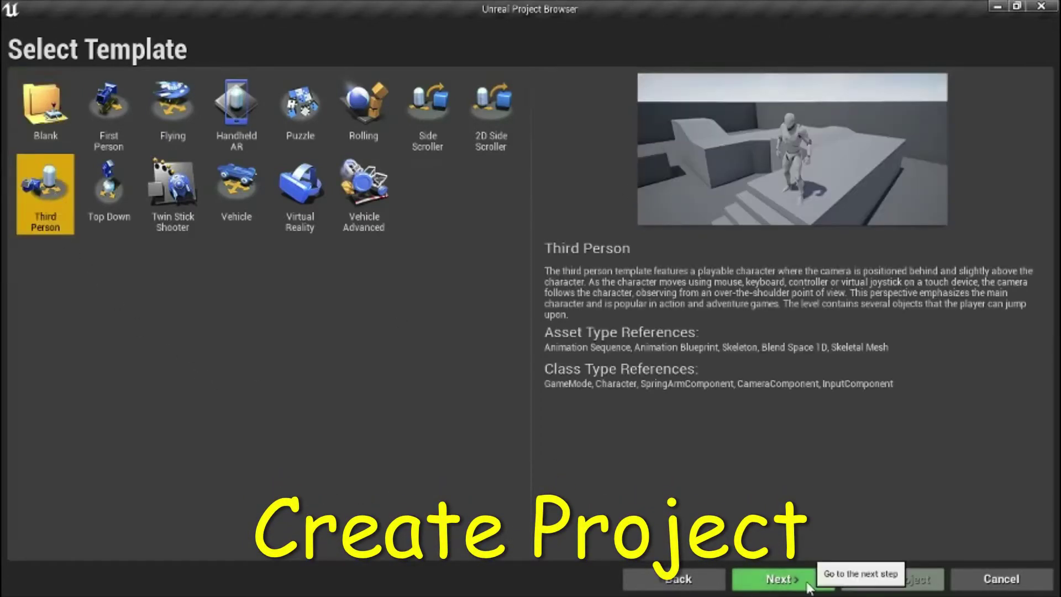
left_click(785, 579)
left_click(90, 117)
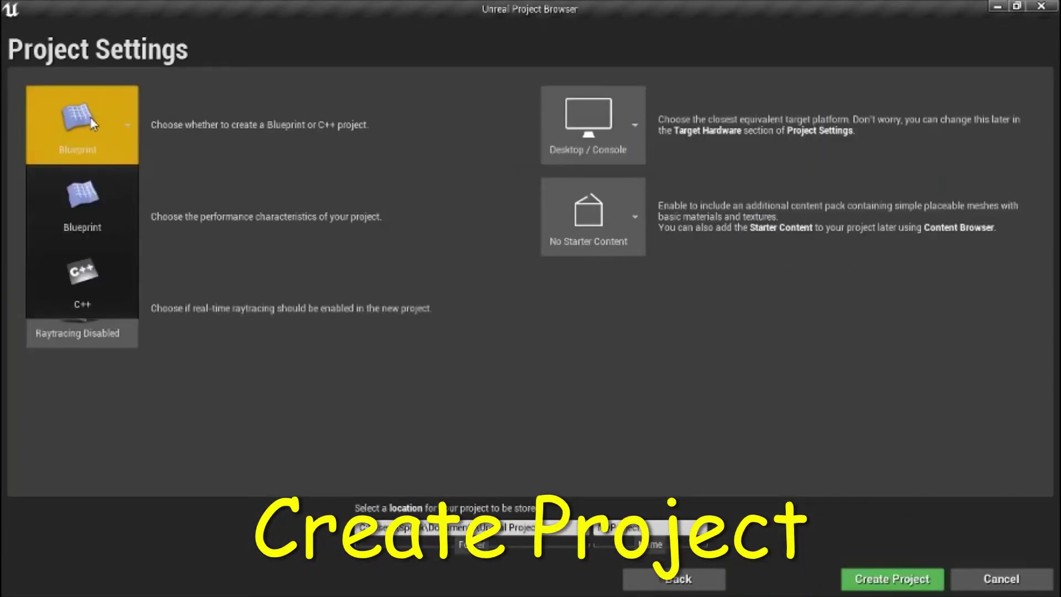
left_click(108, 214)
left_click(109, 223)
left_click(115, 278)
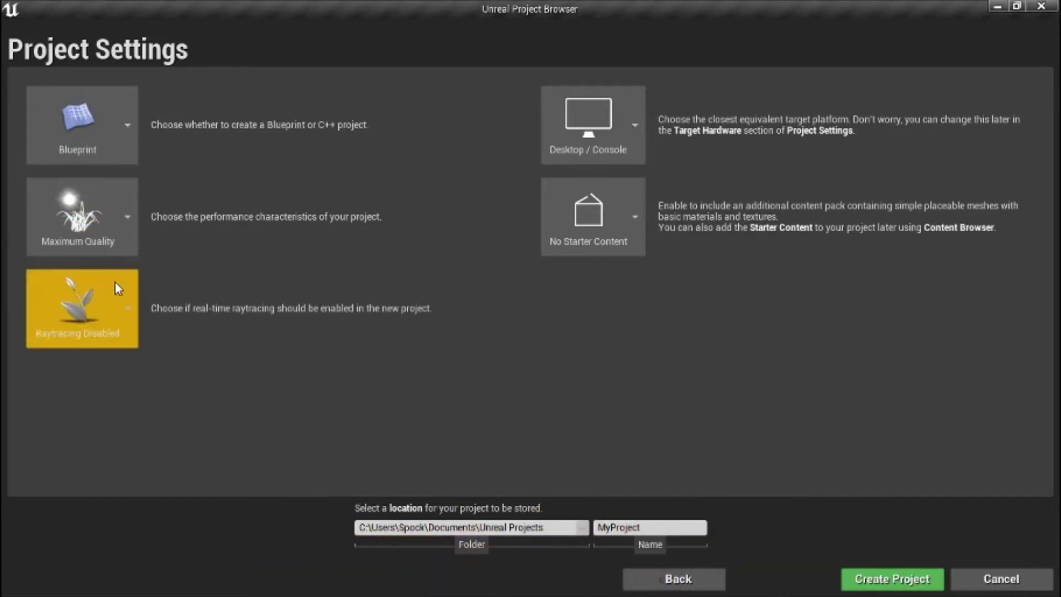
Step: Keep raytracing disabled, Desktop/Console, no starter content, and name the project RetargetAnimBp
left_click(108, 310)
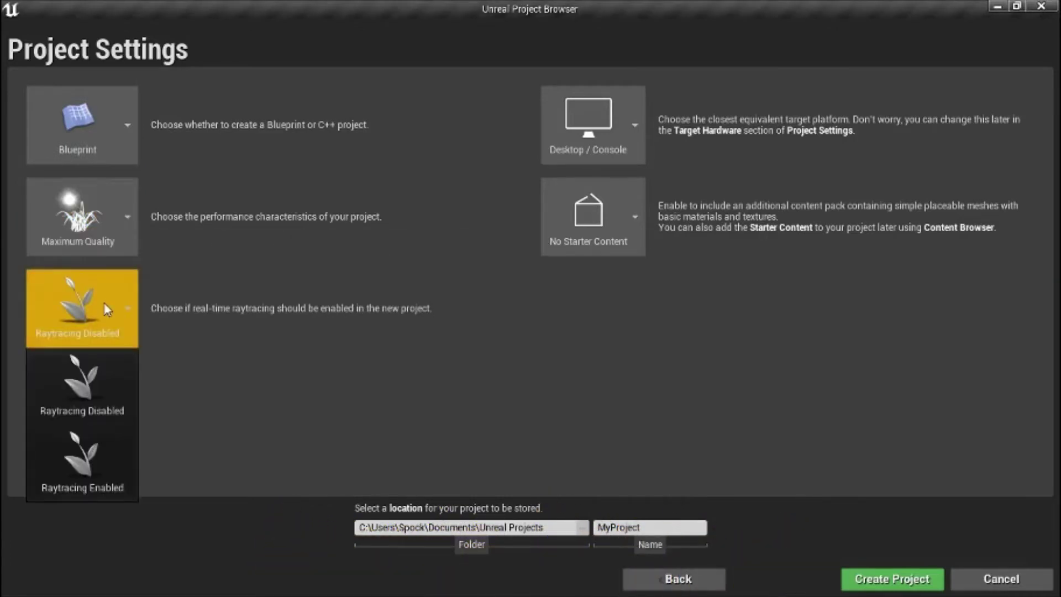
left_click(102, 398)
left_click(603, 156)
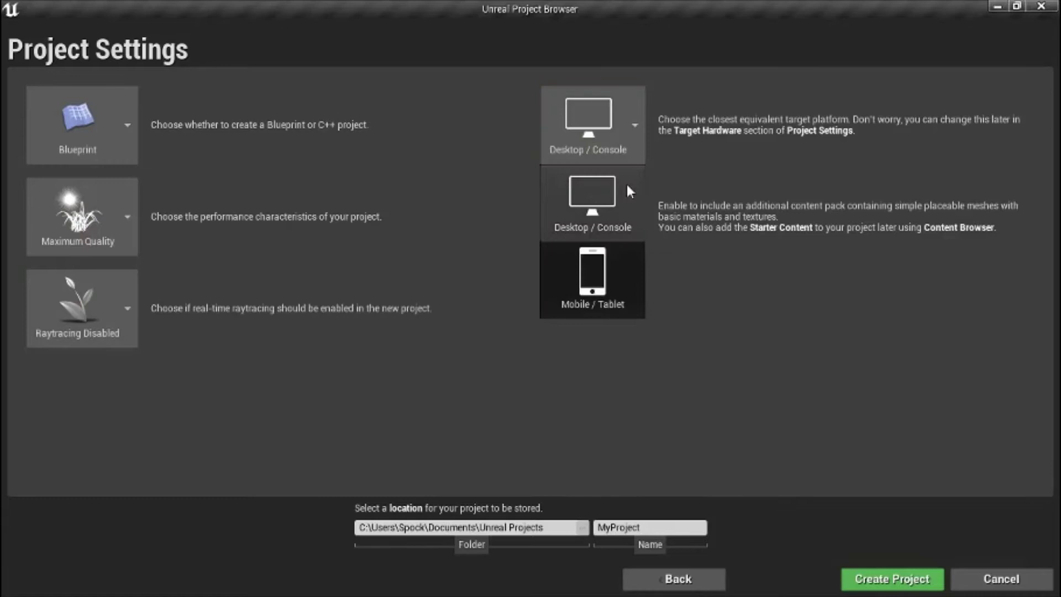
left_click(612, 191)
left_click(612, 199)
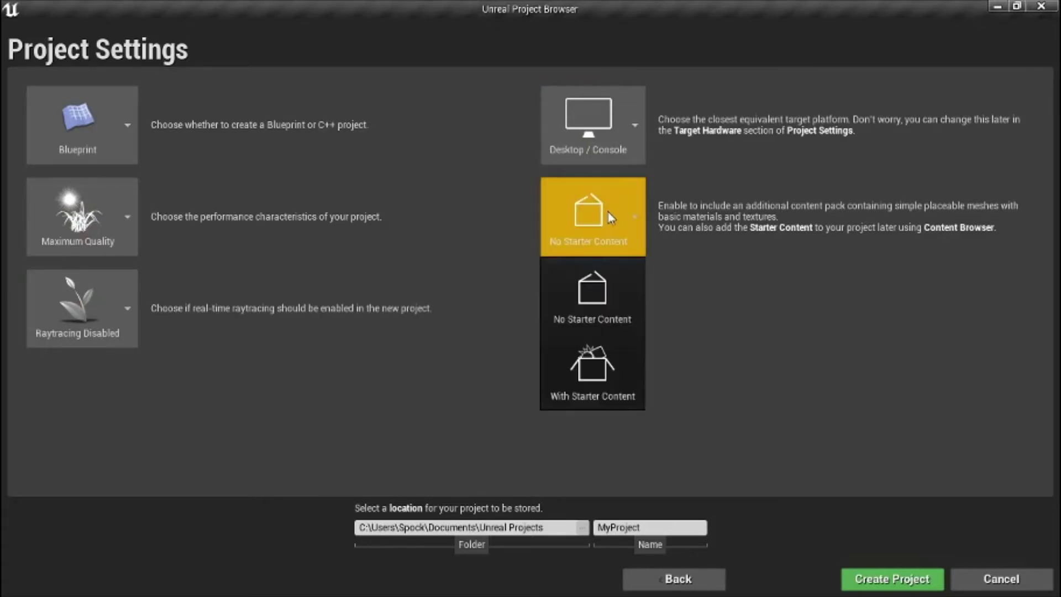
left_click(613, 296)
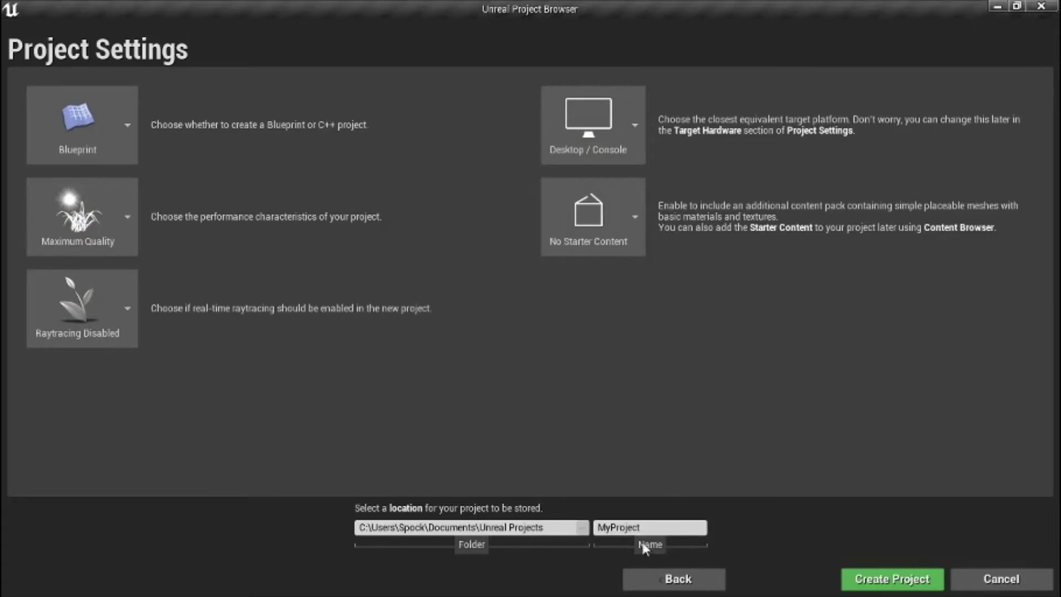
left_click(629, 526)
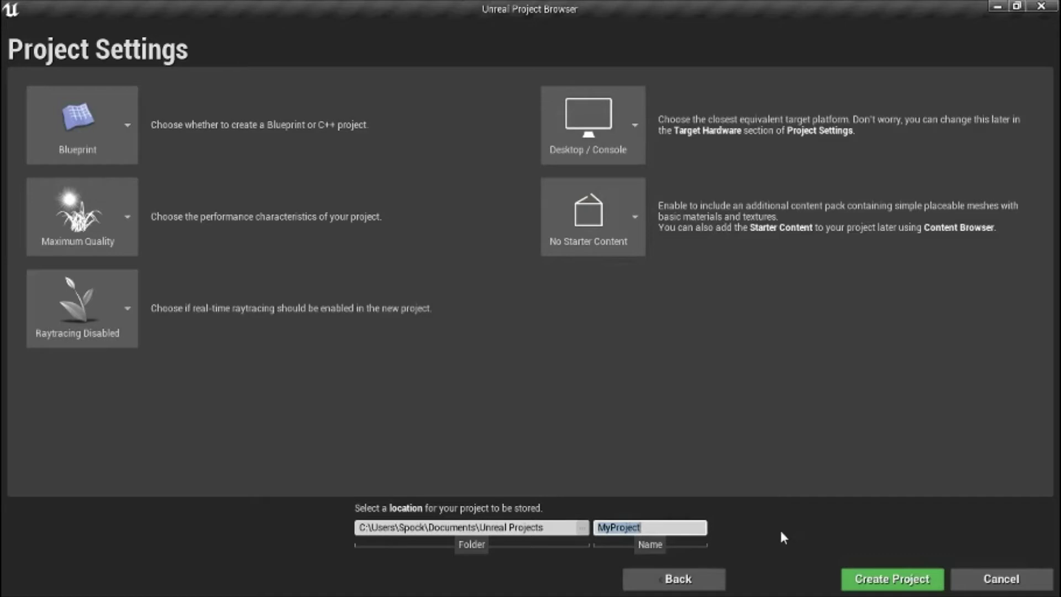
type("RetargetAnimBp")
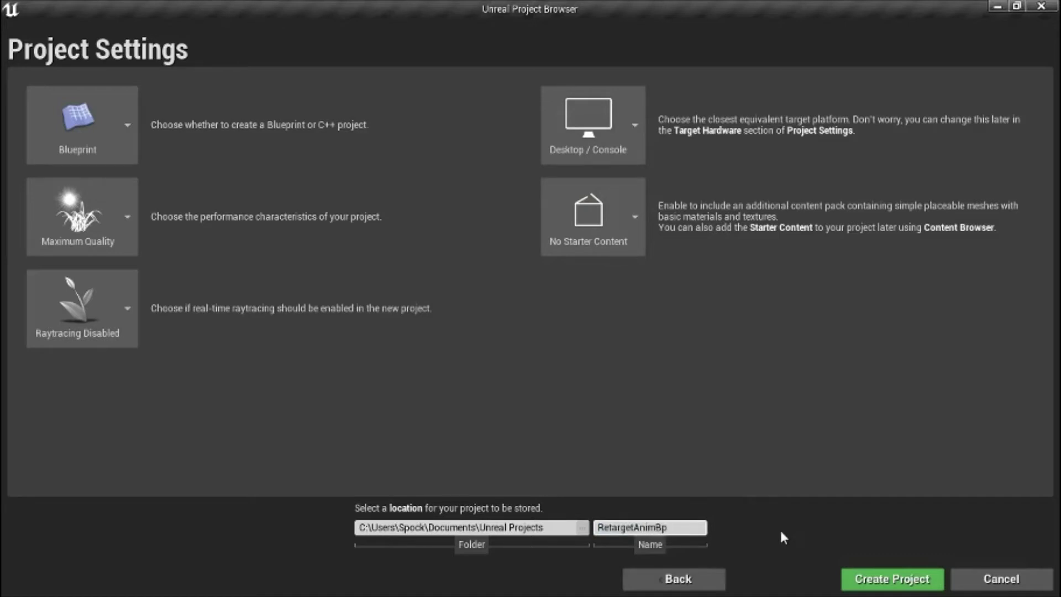
Step: Create the RetargetAnimBp project and confirm editor version 4.24.3 in Help > About Unreal Editor
left_click(912, 580)
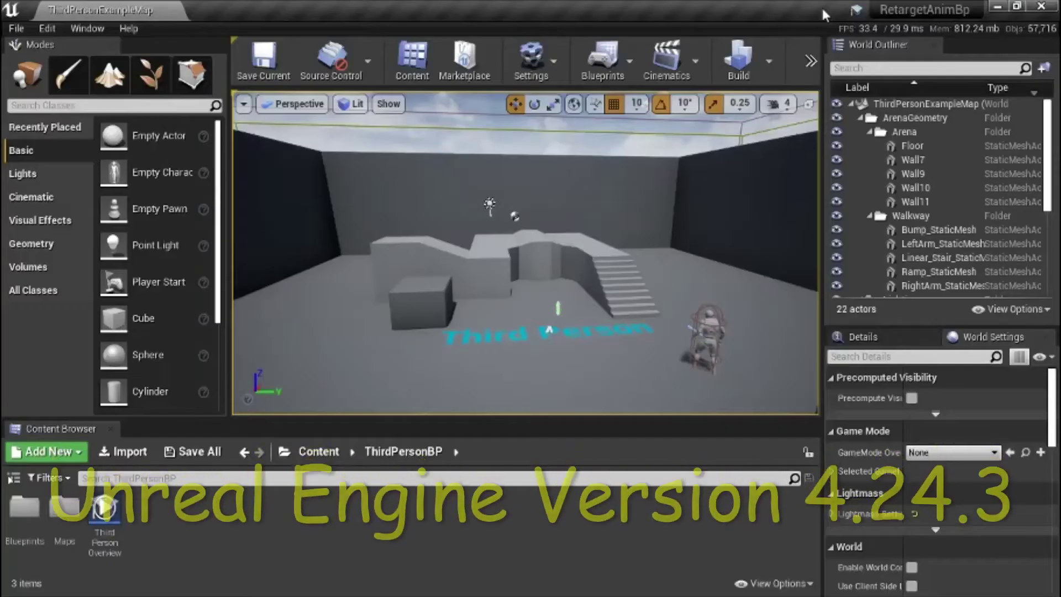
left_click(132, 28)
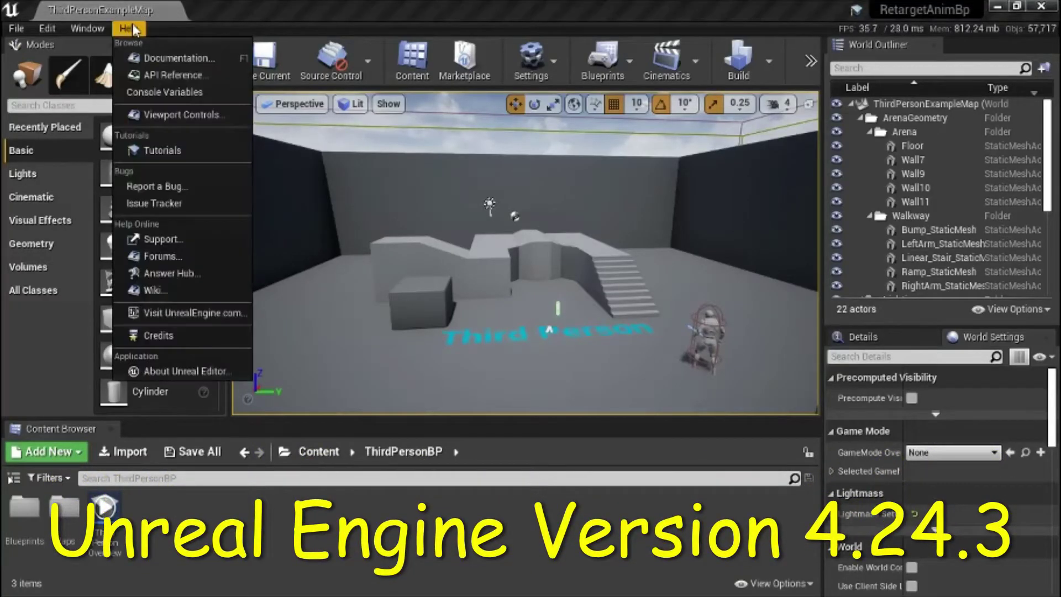
left_click(215, 370)
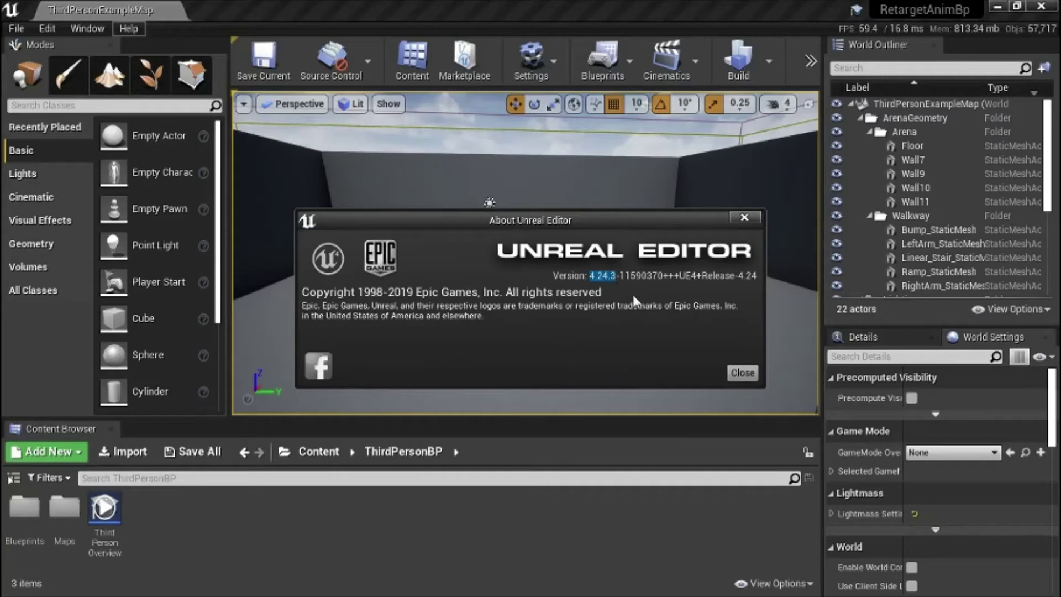
left_click(742, 373)
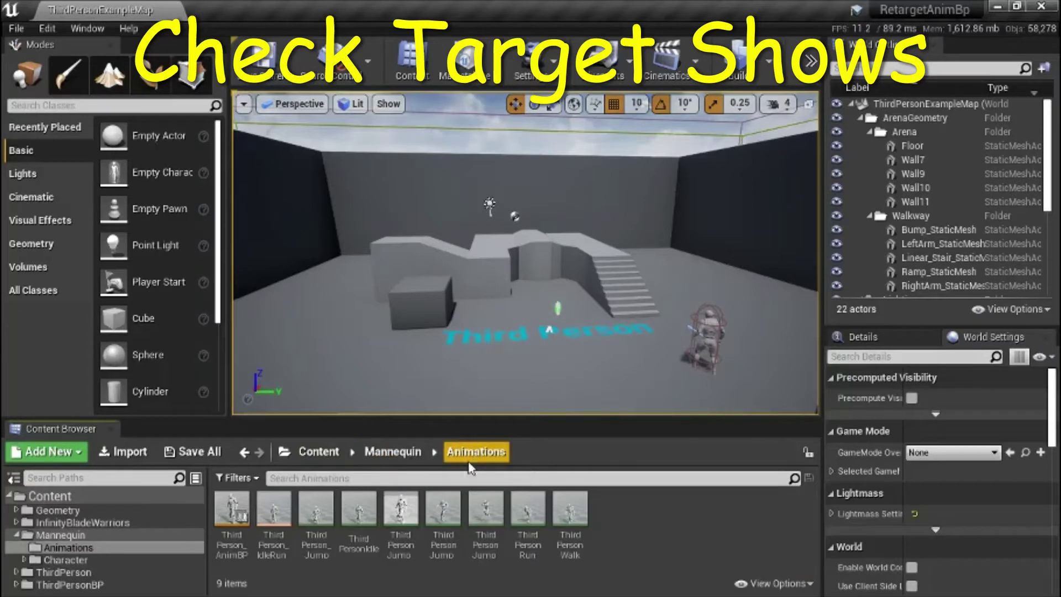
Step: Try Duplicate Anim Blueprints and Retarget on ThirdPerson_AnimBP, see no compatible skeleton, and close
left_click(236, 514)
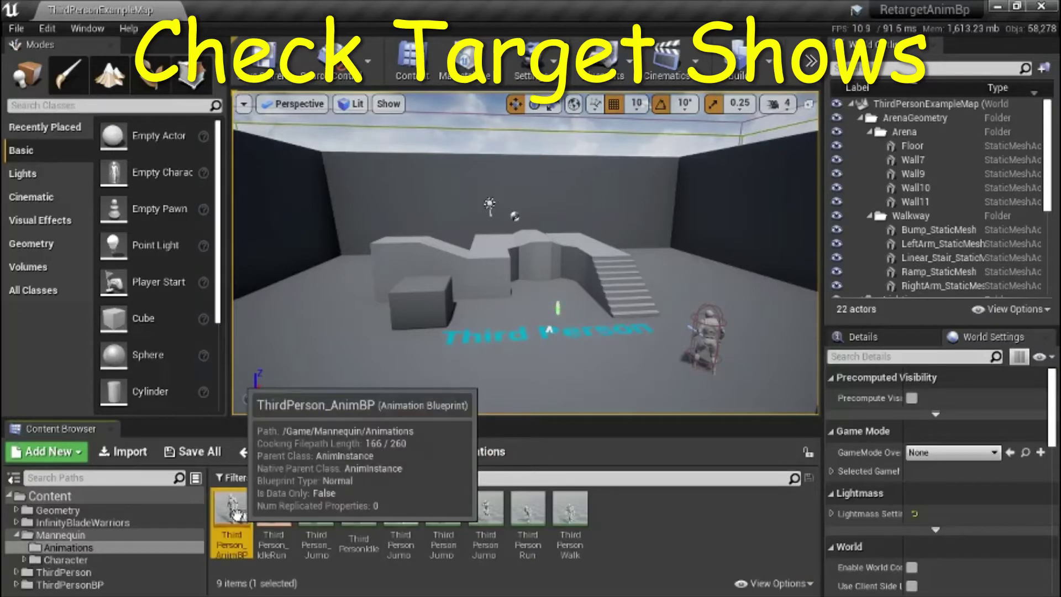
right_click(237, 515)
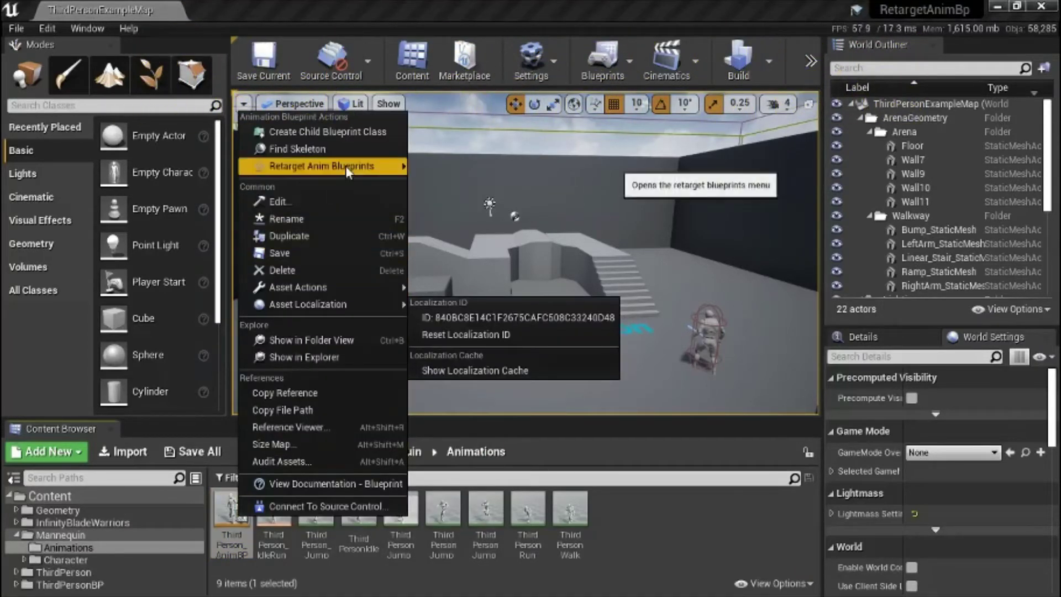
mouse_move(346, 166)
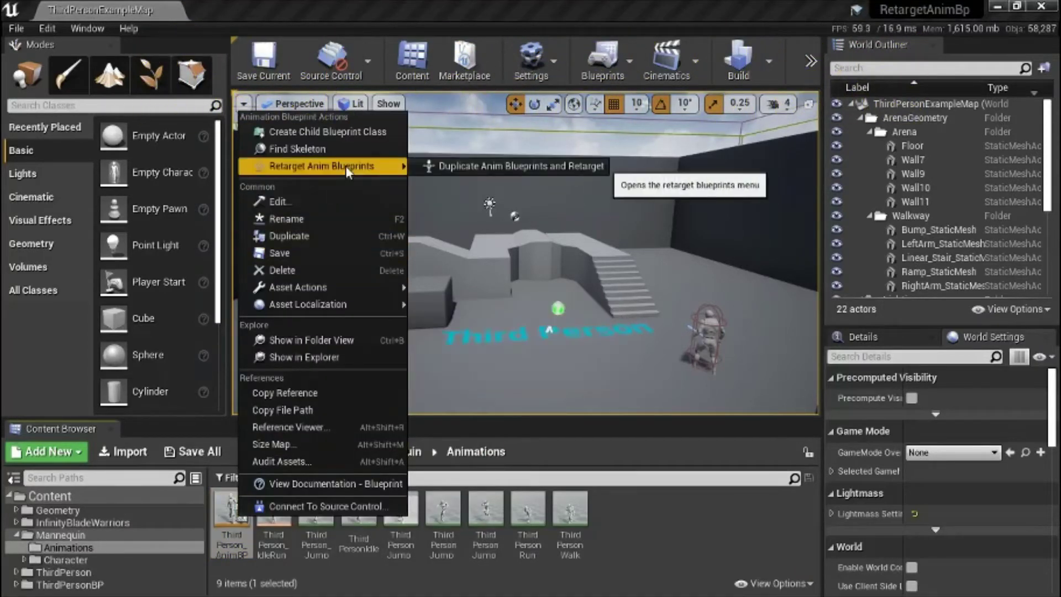
left_click(476, 171)
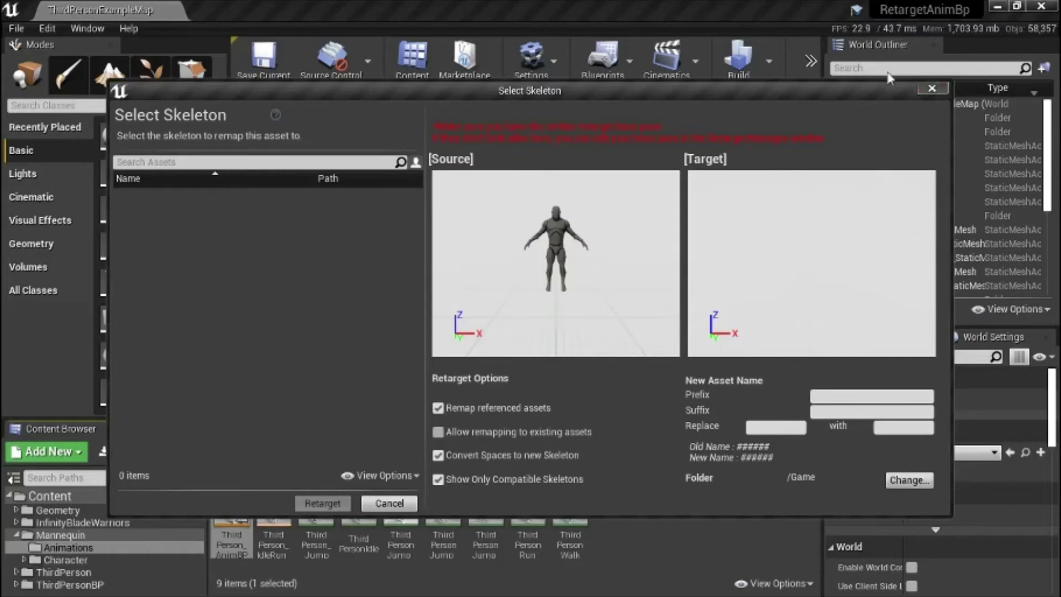
left_click(931, 88)
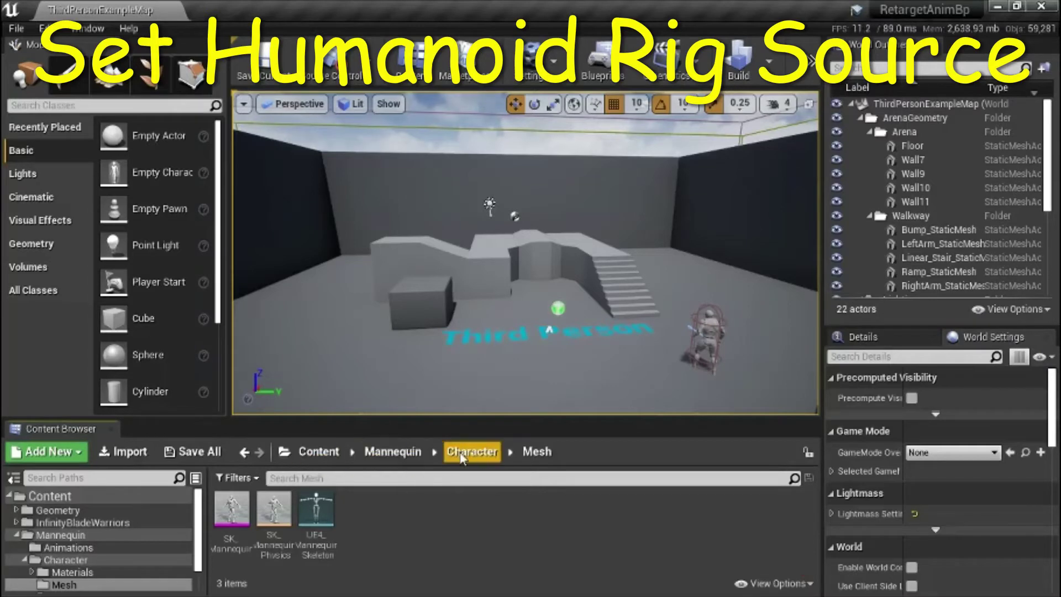
Step: Assign the Humanoid rig to UE4_Mannequin_Skeleton in its Retarget Manager and close the editor
double_click(324, 510)
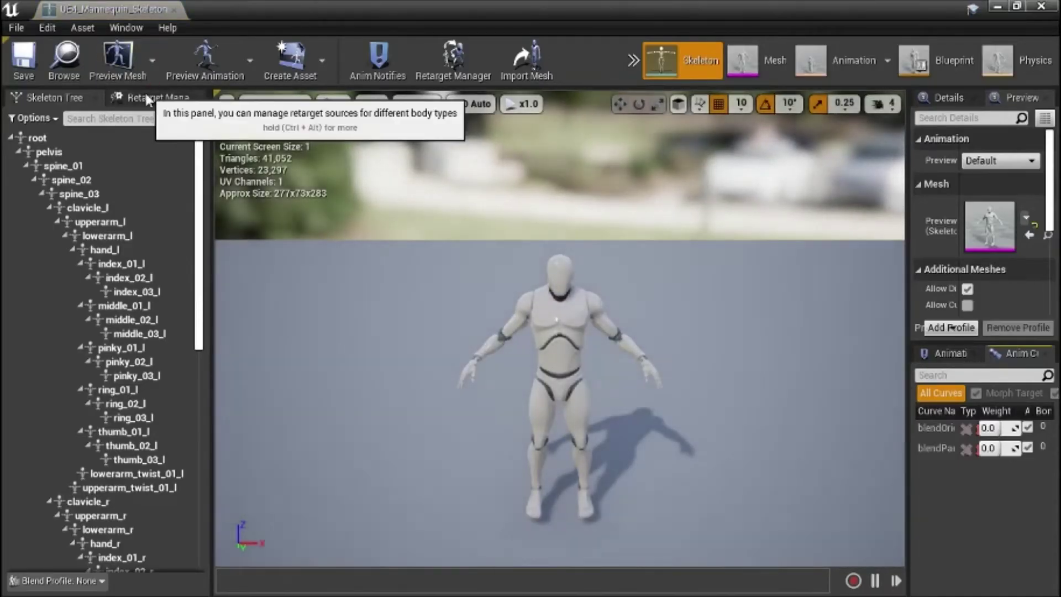
left_click(147, 98)
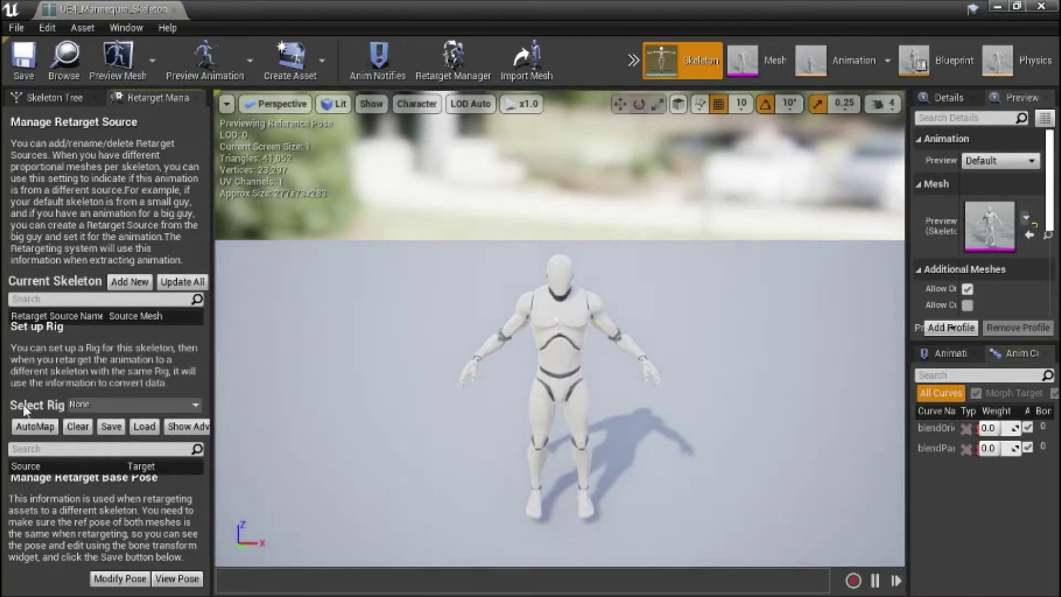
left_click(191, 411)
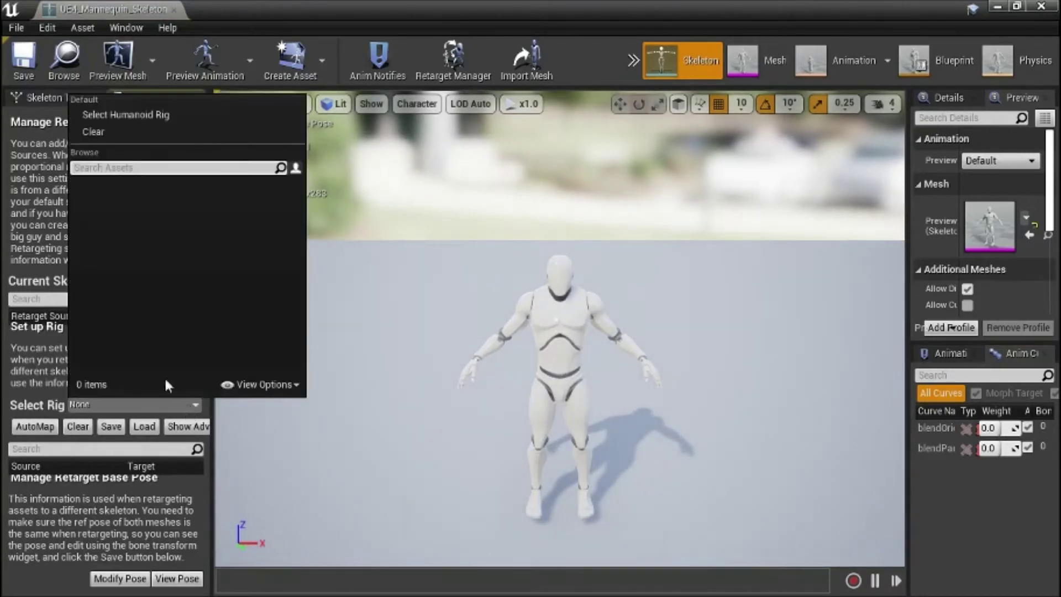
left_click(151, 117)
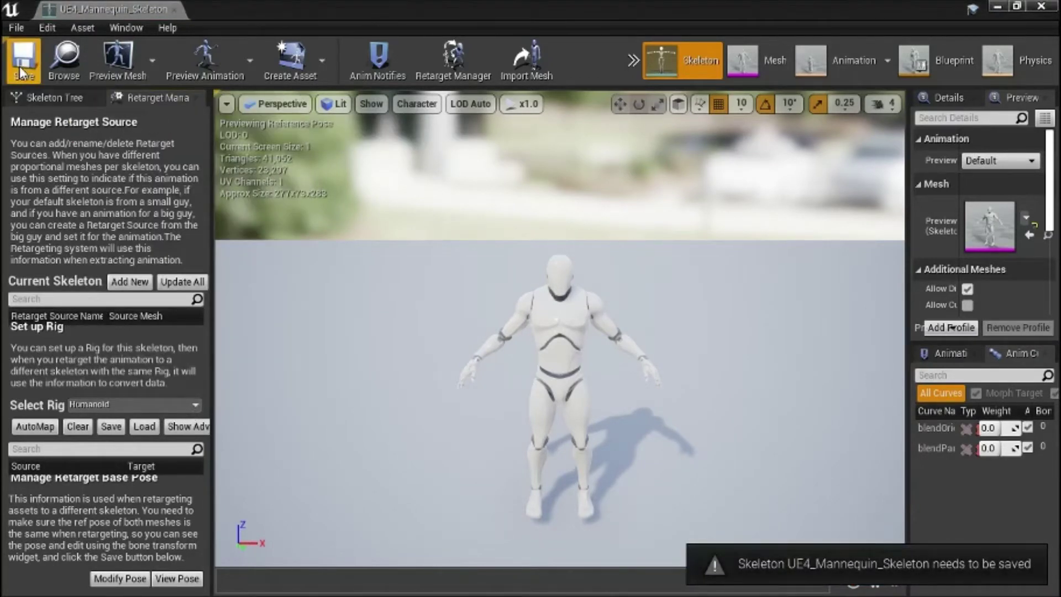
left_click(1043, 6)
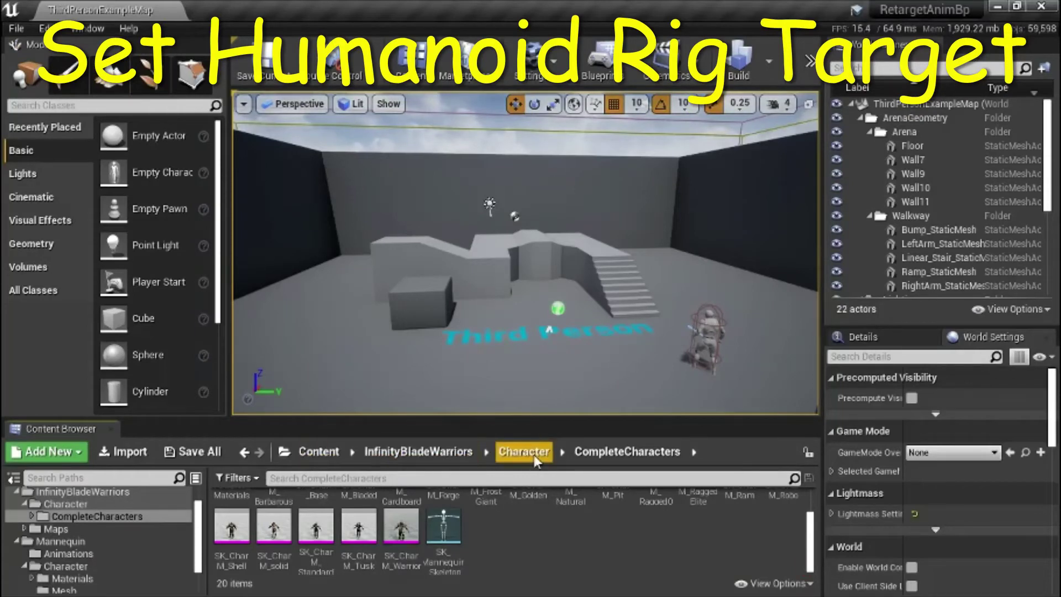
Step: Assign the Humanoid rig to the warriors' SK_Mannequin_Skeleton and close the skeleton editor
double_click(443, 525)
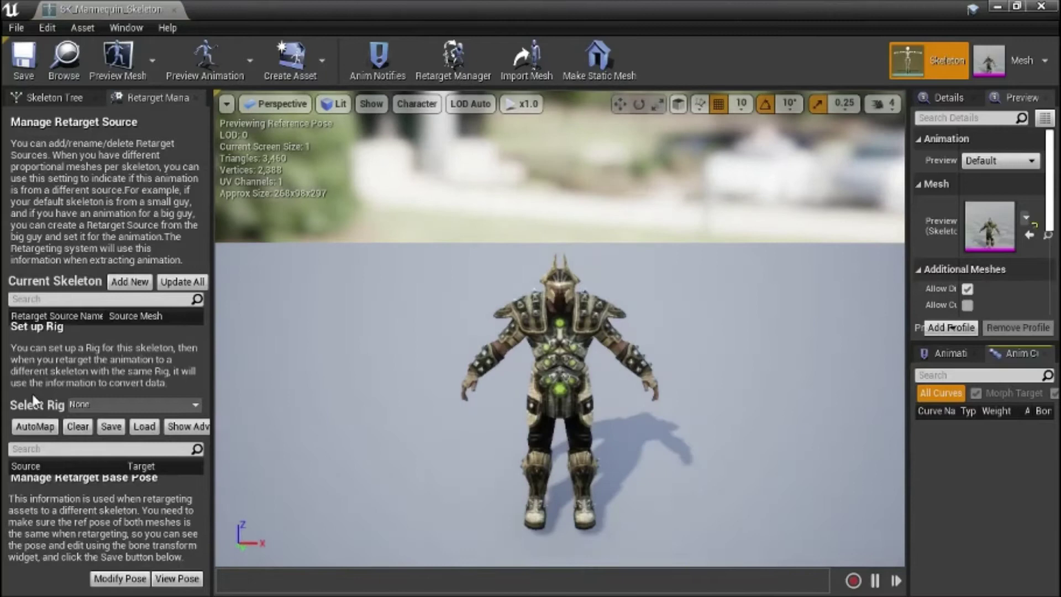
left_click(194, 405)
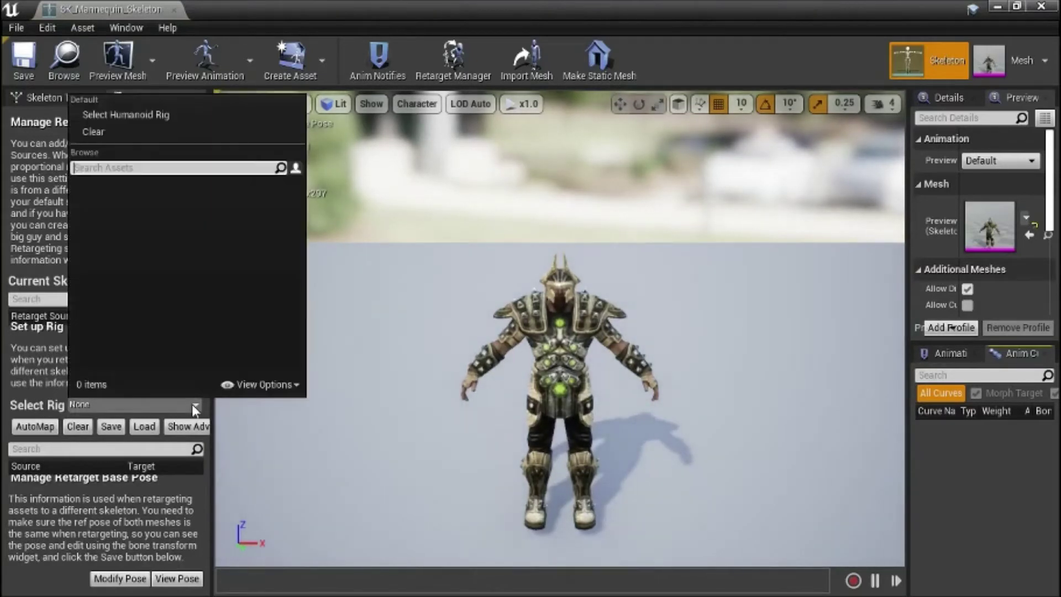
left_click(124, 114)
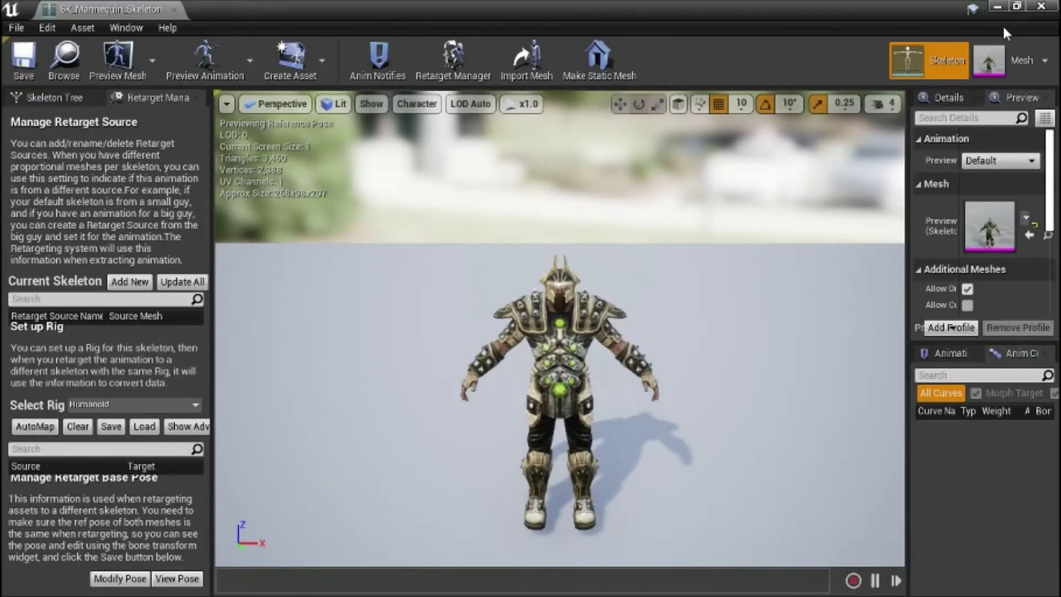
left_click(1048, 7)
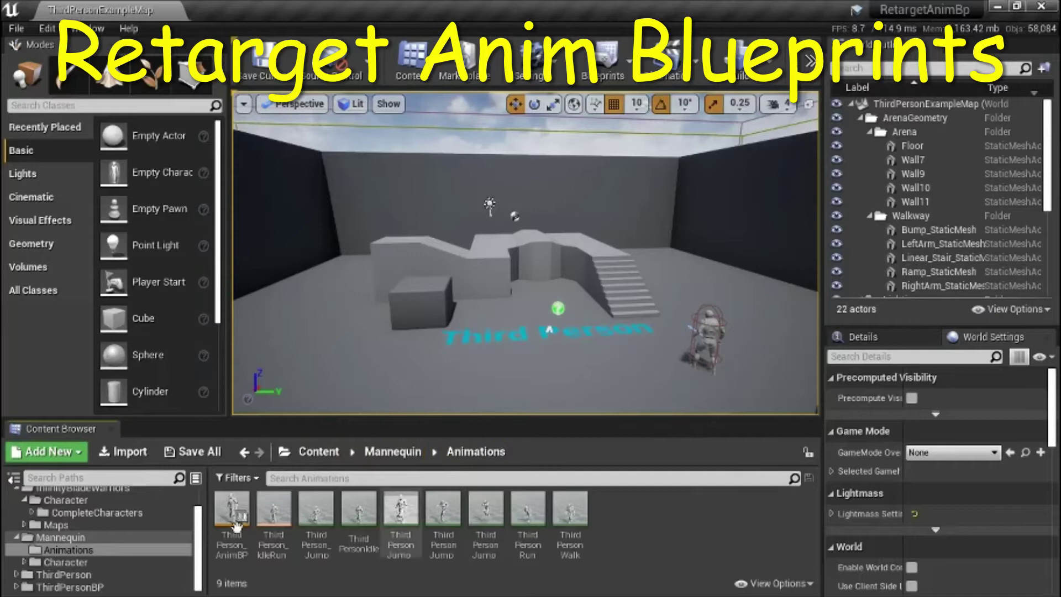
Step: Run Duplicate Anim Blueprints and Retarget on ThirdPerson_AnimBP with SK_Mannequin_Skeleton as the target
mouse_move(238, 519)
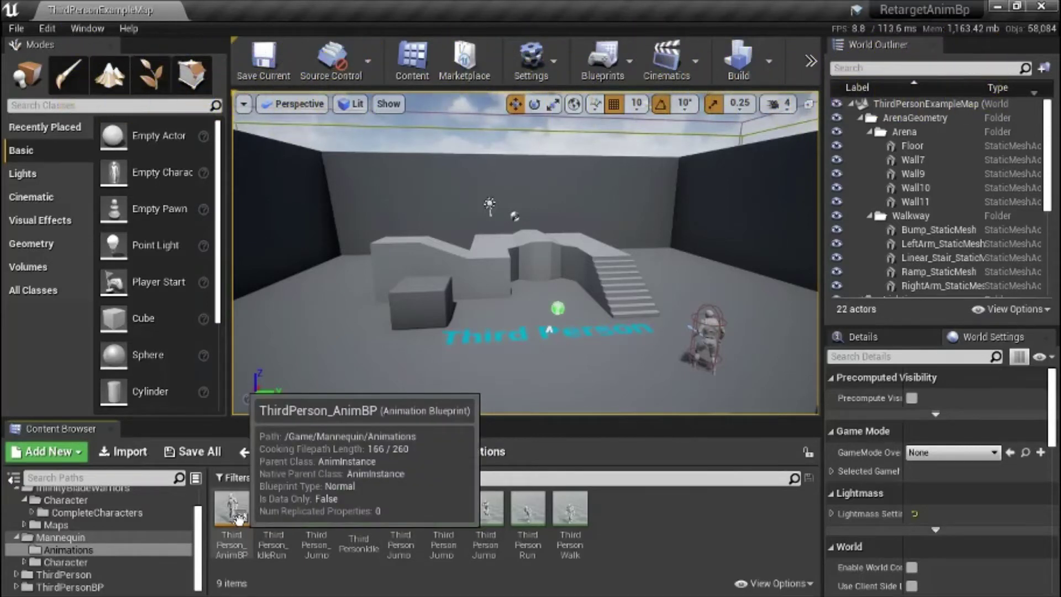
left_click(238, 519)
right_click(239, 519)
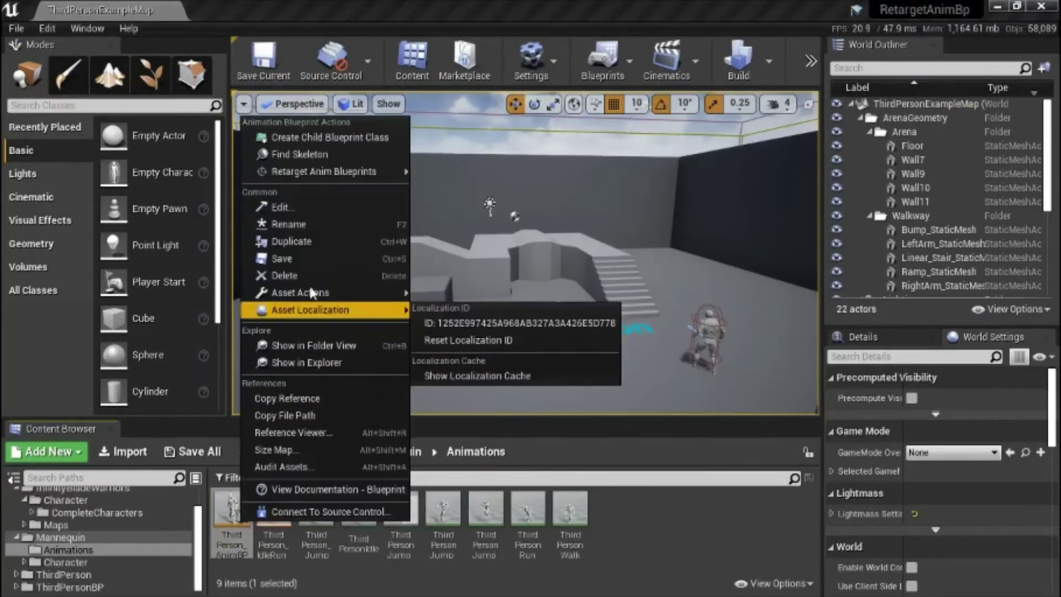
mouse_move(353, 171)
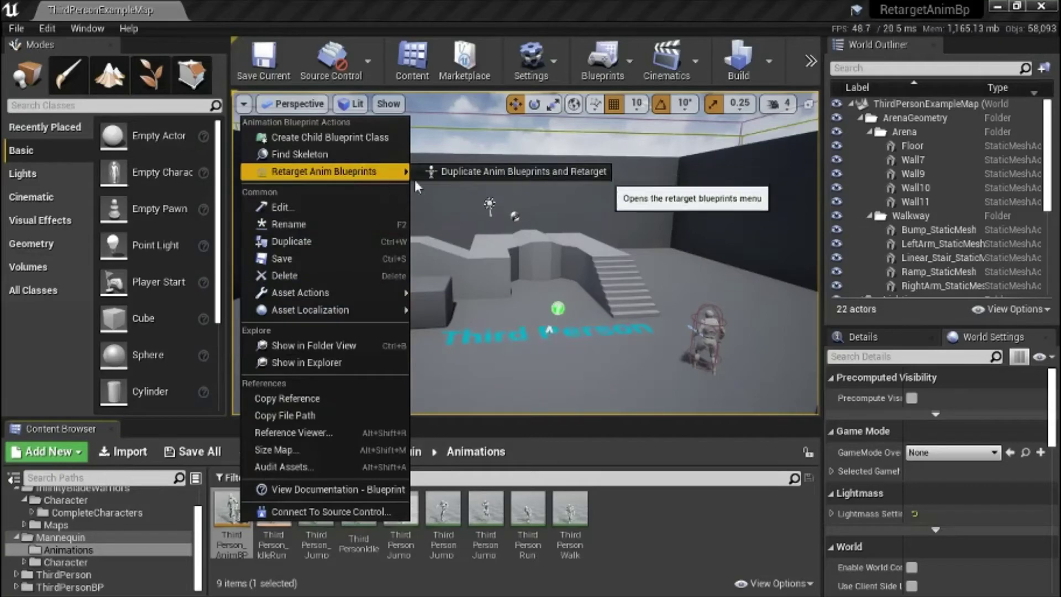
left_click(484, 172)
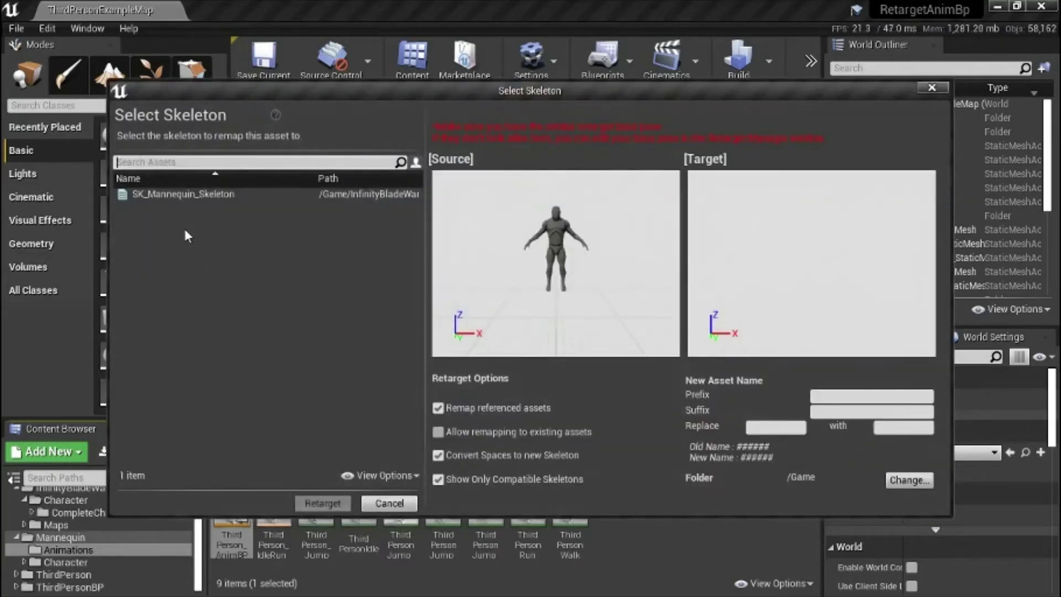
left_click(182, 194)
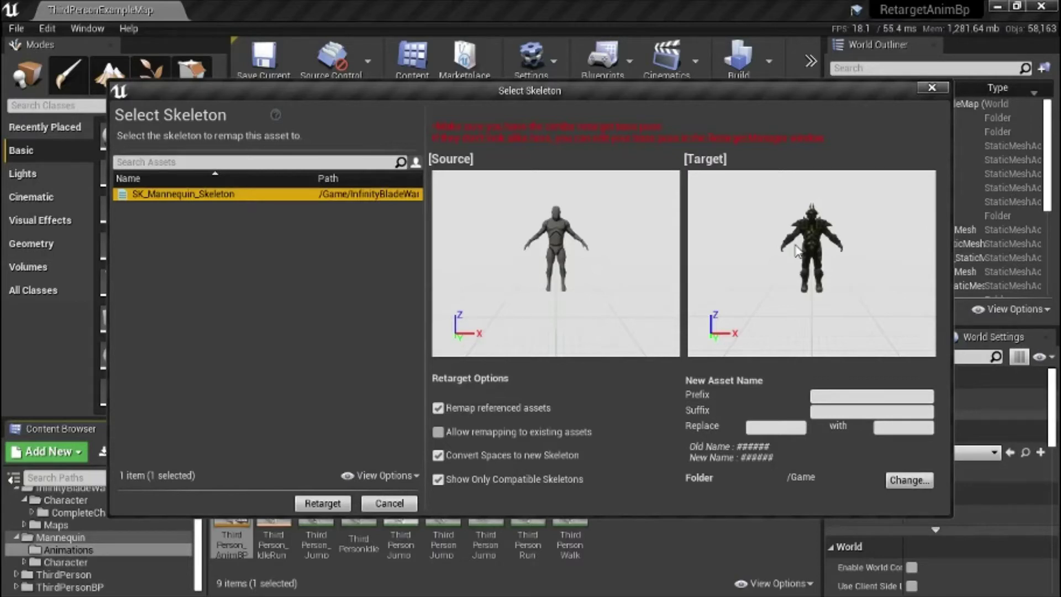
left_click(316, 503)
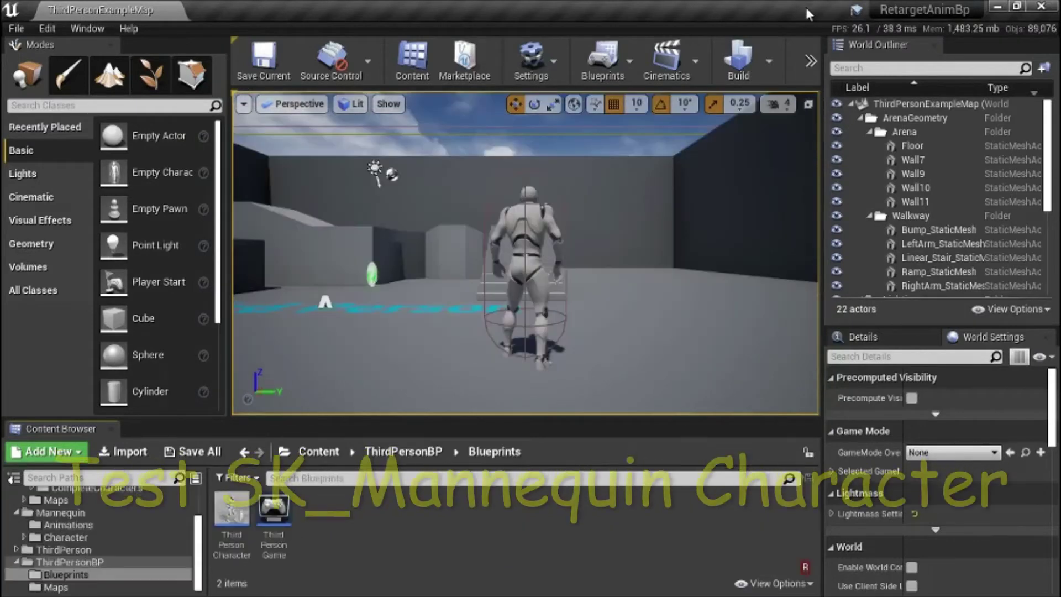
left_click(810, 61)
left_click(860, 94)
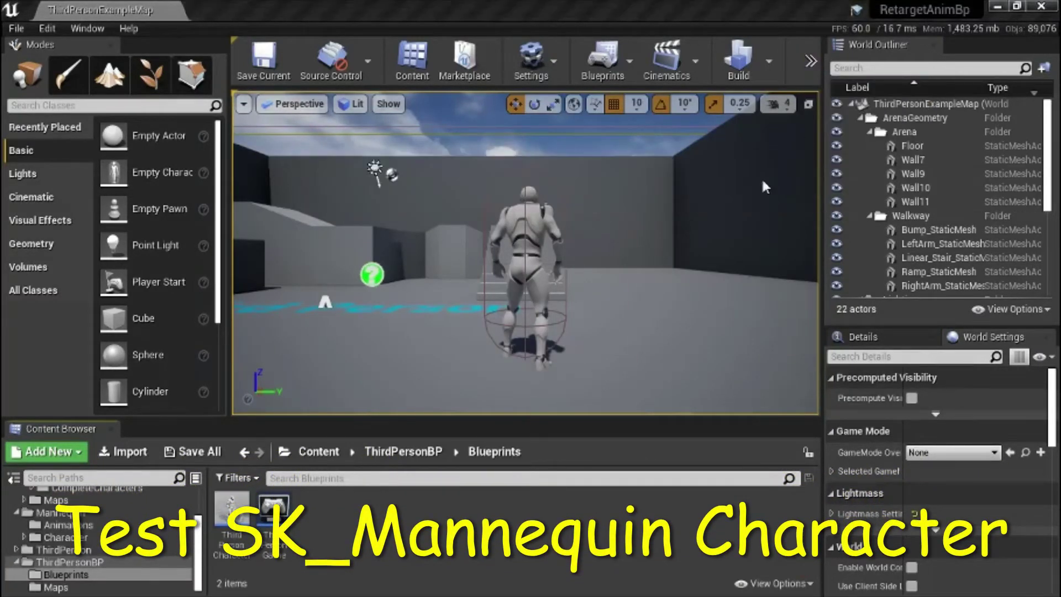
key("w")
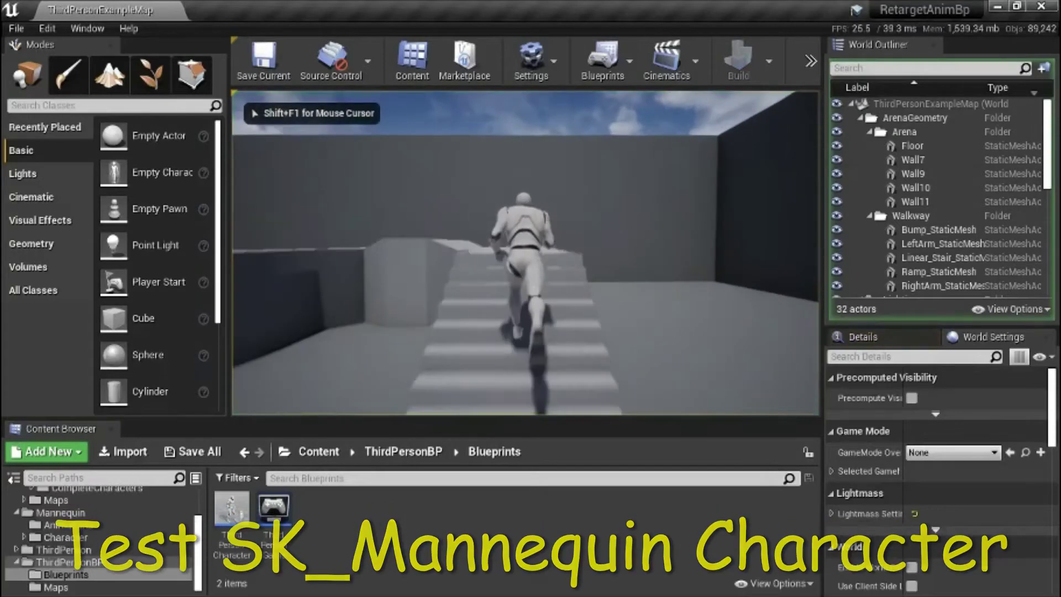
key("w")
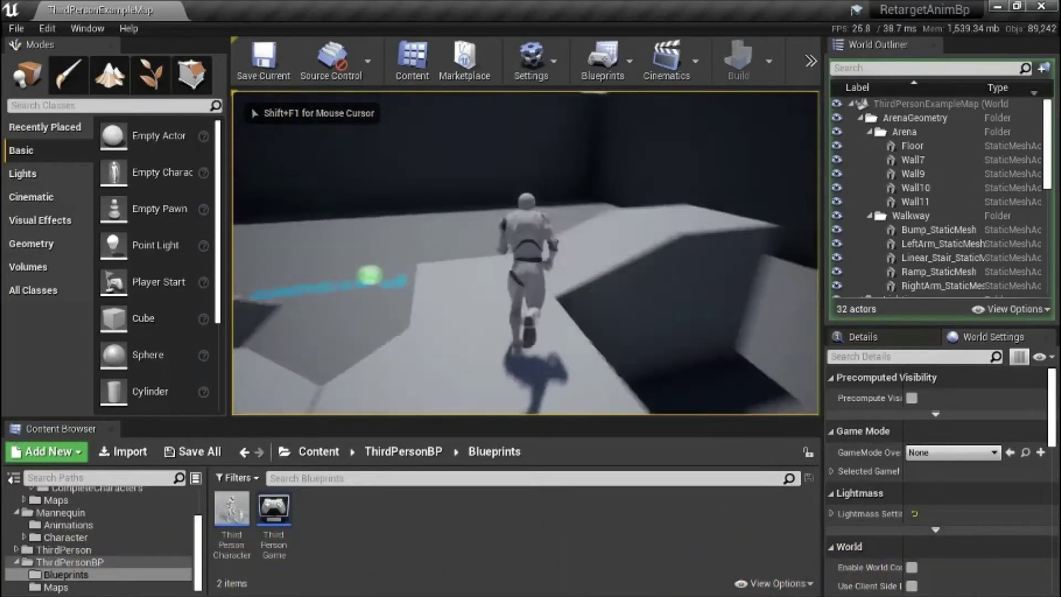
key("w")
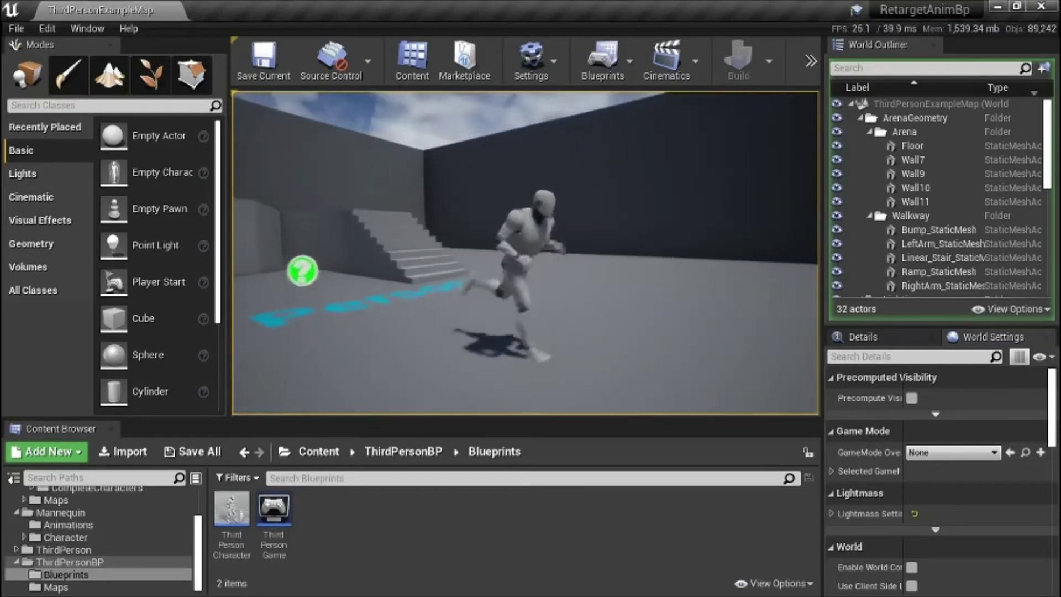
key("space")
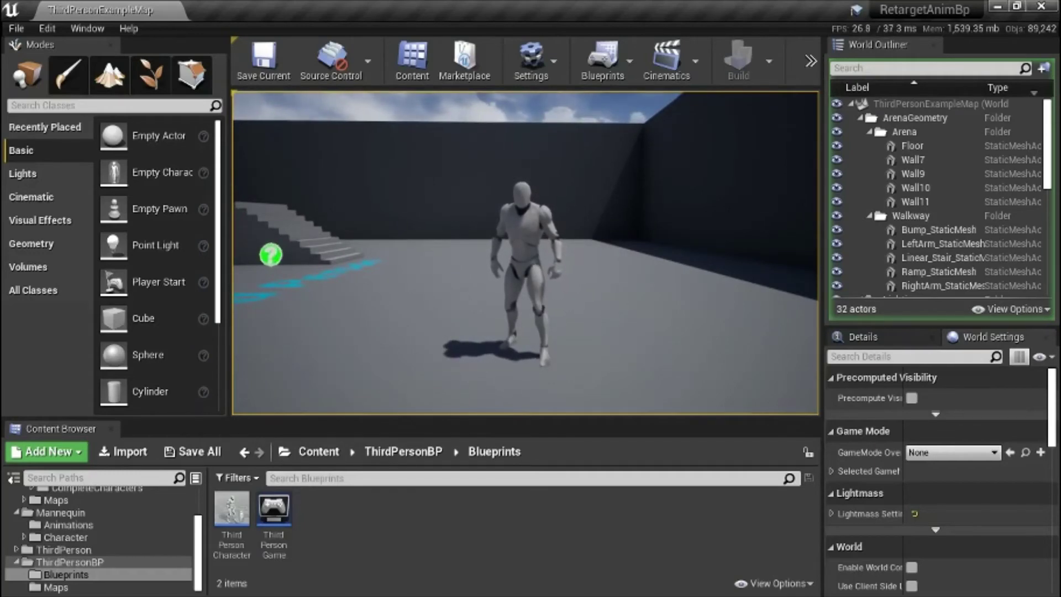
key("Escape")
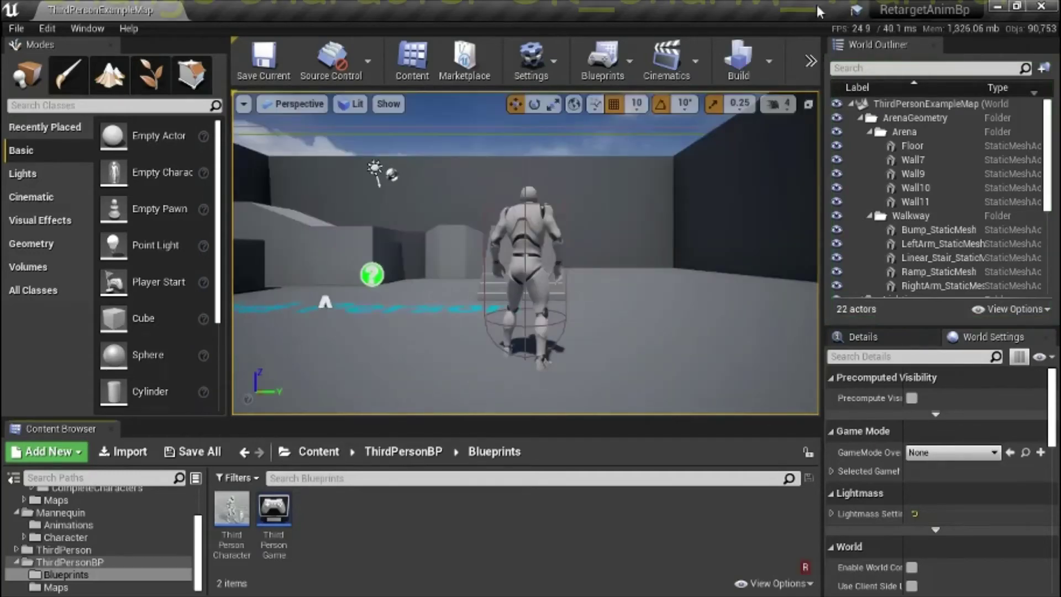
Step: In ThirdPersonCharacter, change the Mesh component's skeletal mesh to SK_CharM_Warrior
double_click(233, 511)
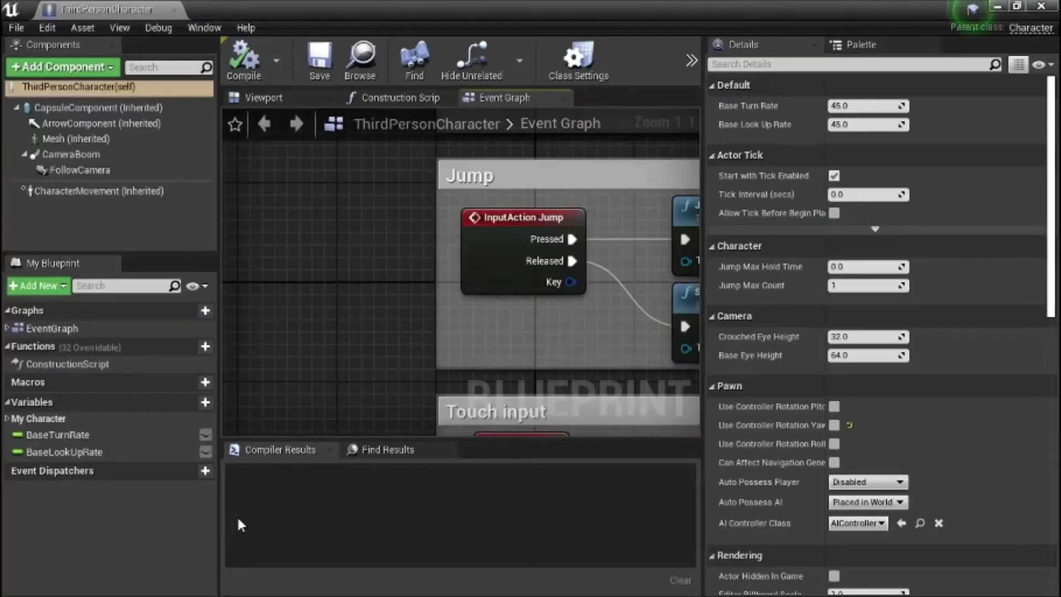
left_click(275, 98)
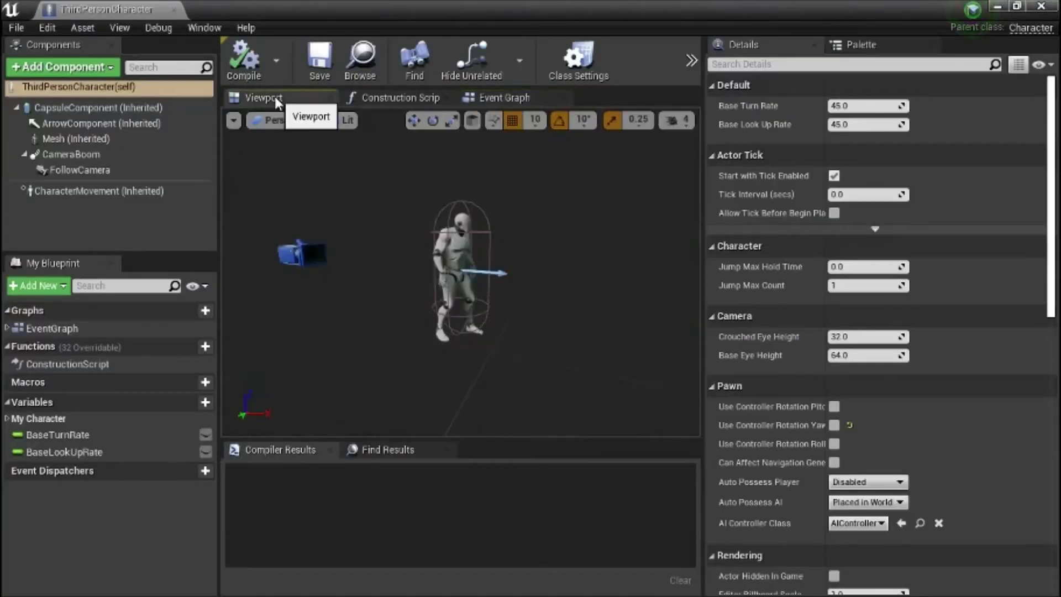
left_click(460, 253)
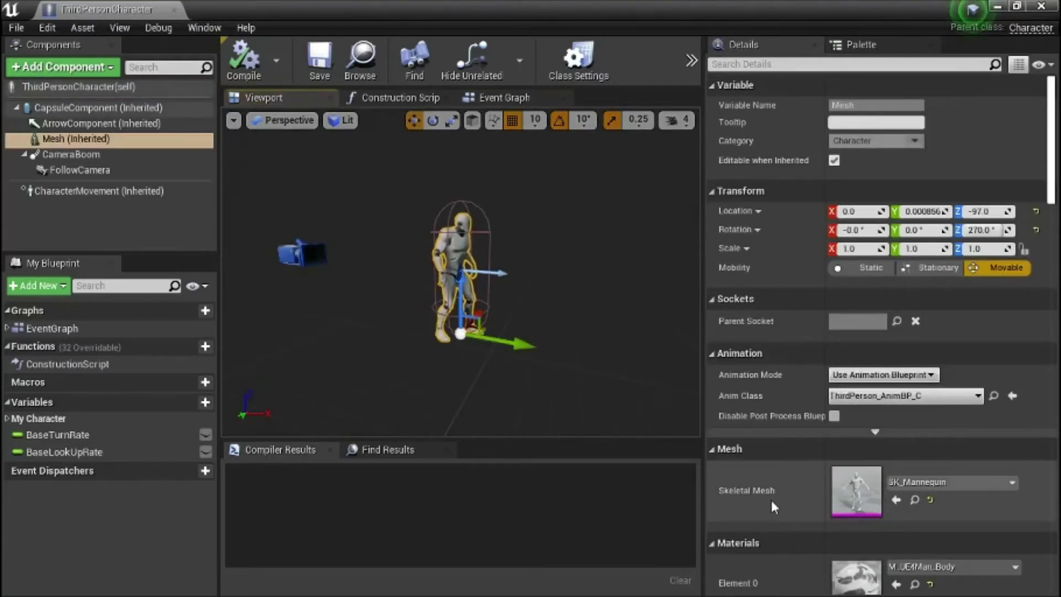
left_click(1012, 483)
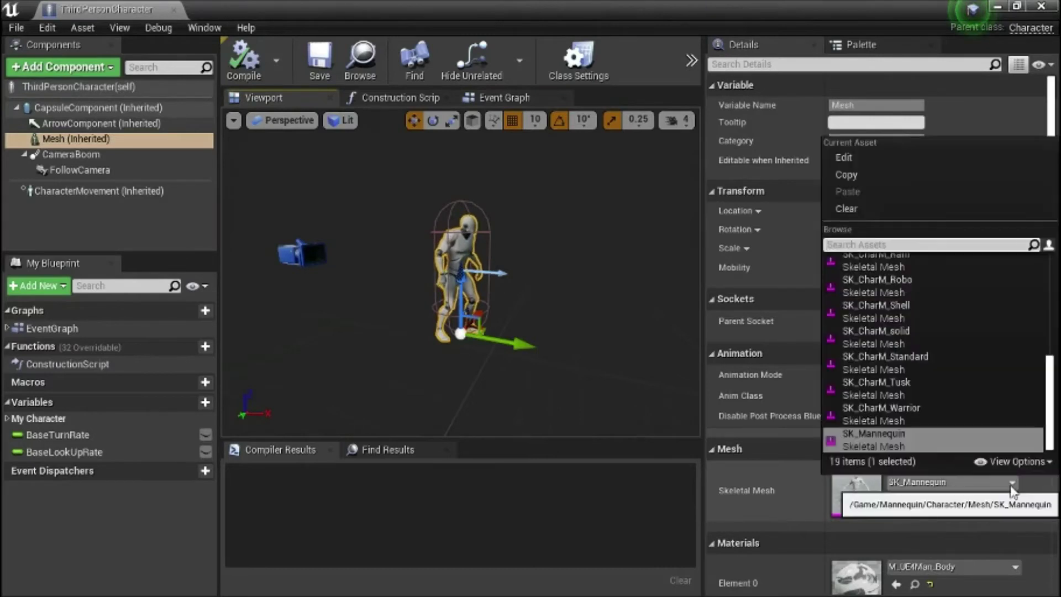
left_click(912, 422)
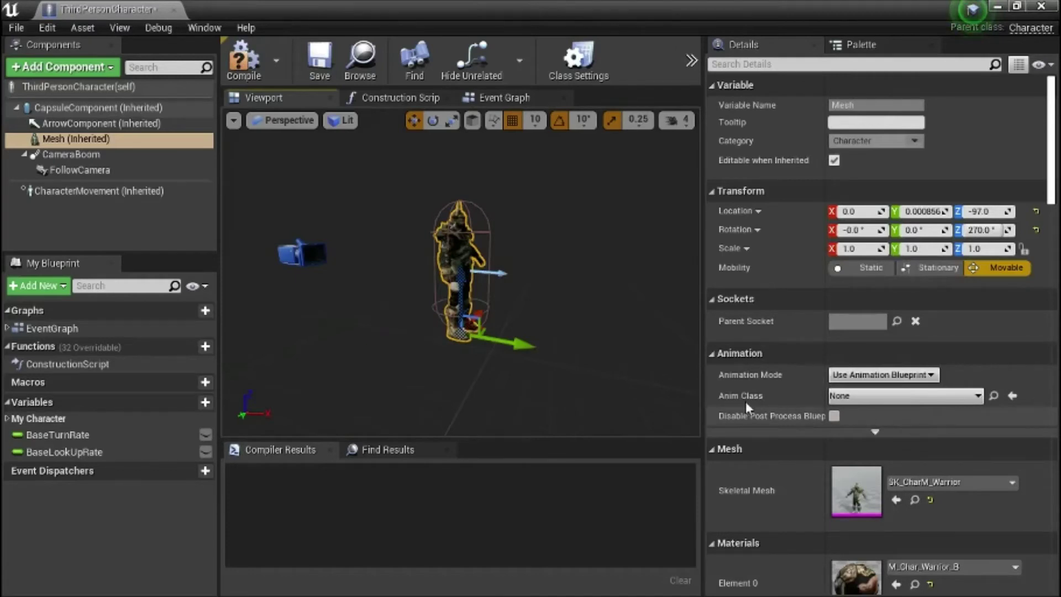
Step: Set the Anim Class to ThirdPerson_AnimBP_C, then compile and save the blueprint
left_click(978, 396)
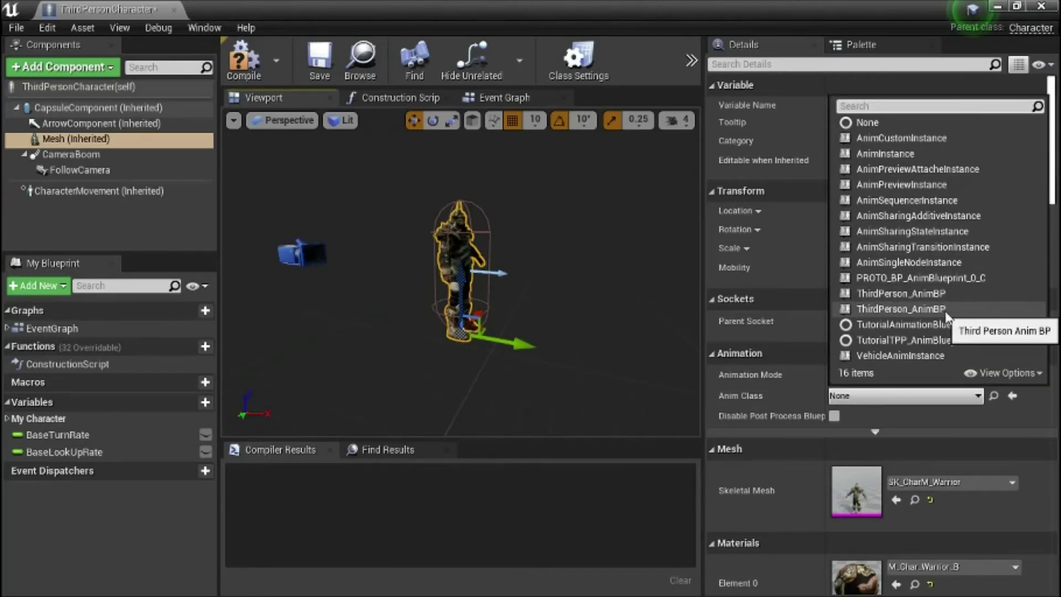
left_click(928, 308)
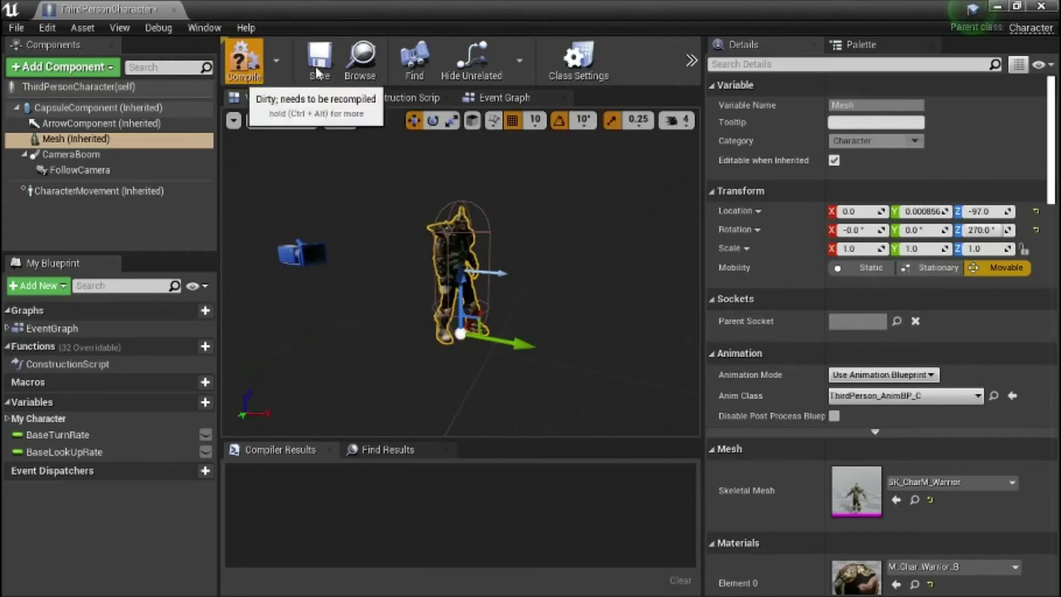
left_click(243, 60)
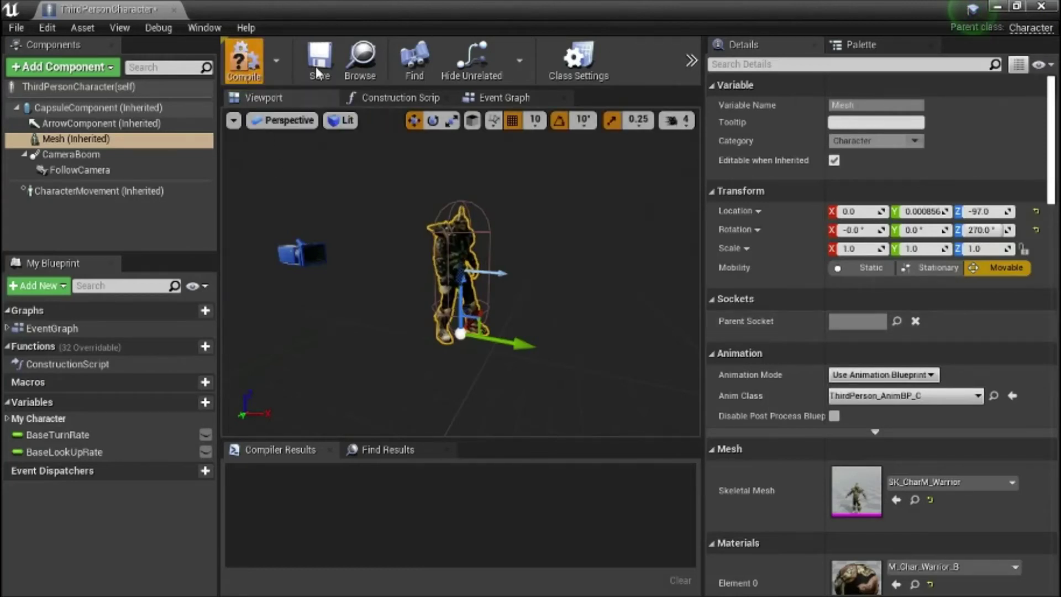
key("ctrl+s")
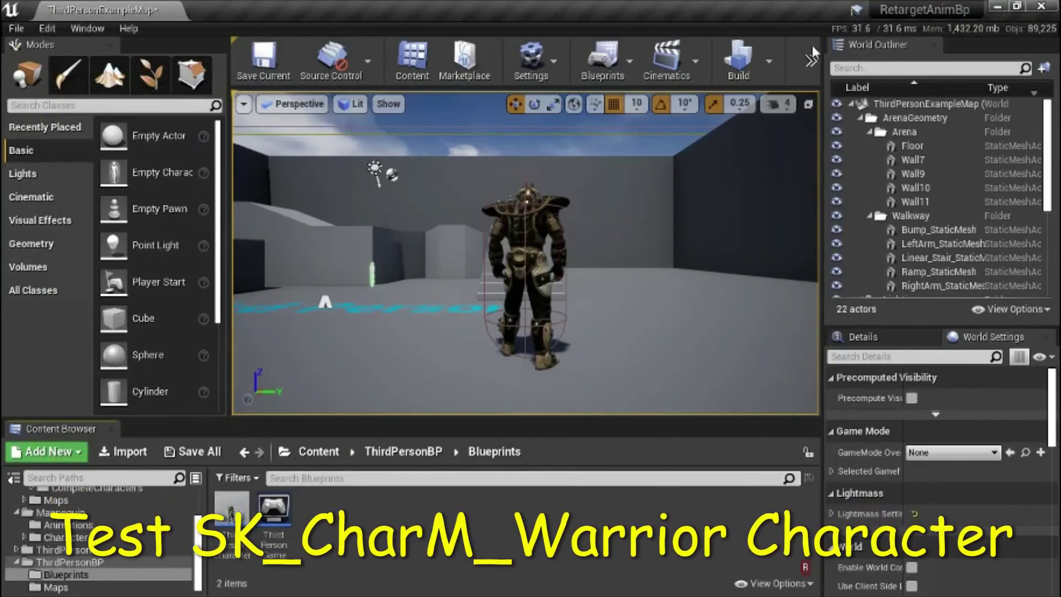
left_click(810, 61)
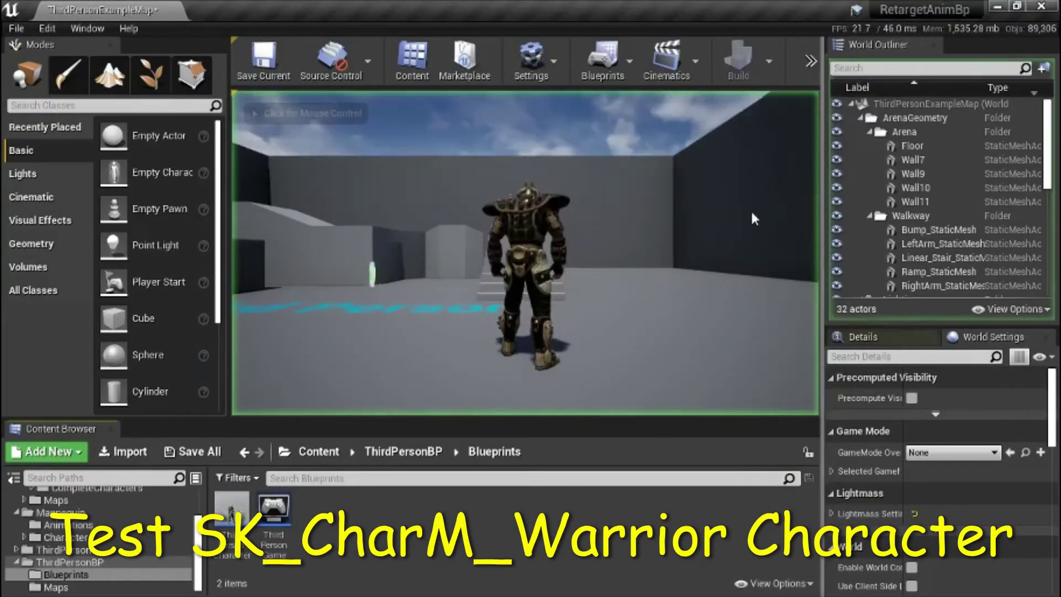
key("w")
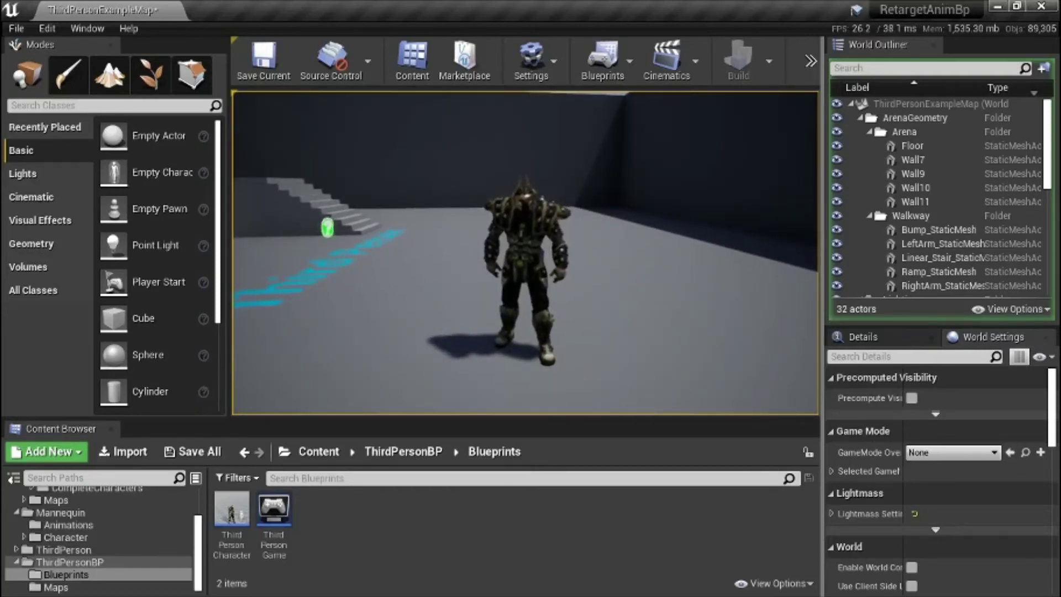
key("Escape")
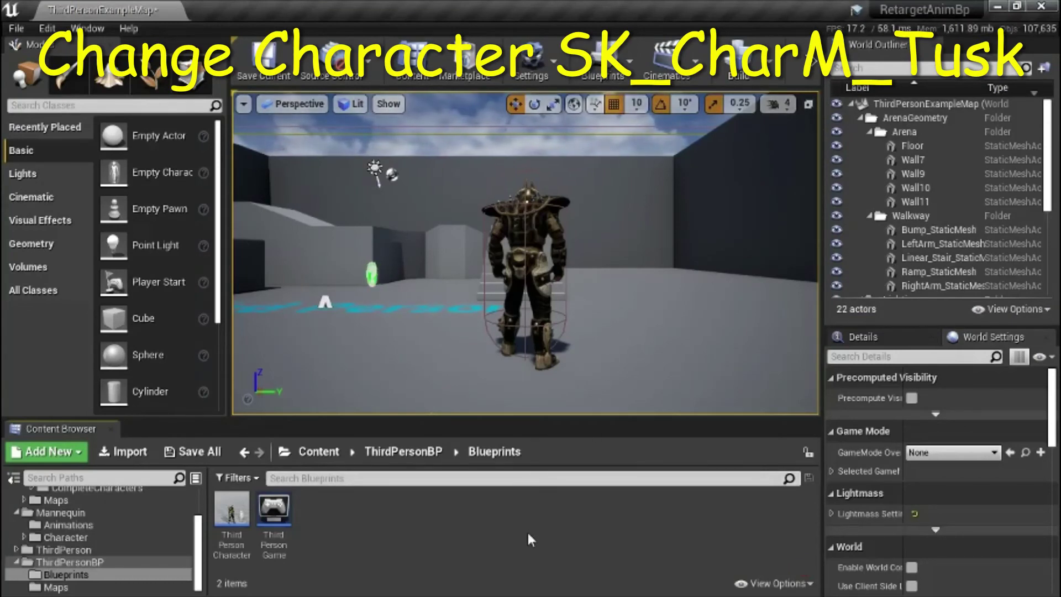
Step: Swap the ThirdPersonCharacter mesh to SK_CharM_Tusk, compile, save, and close the blueprint
double_click(232, 508)
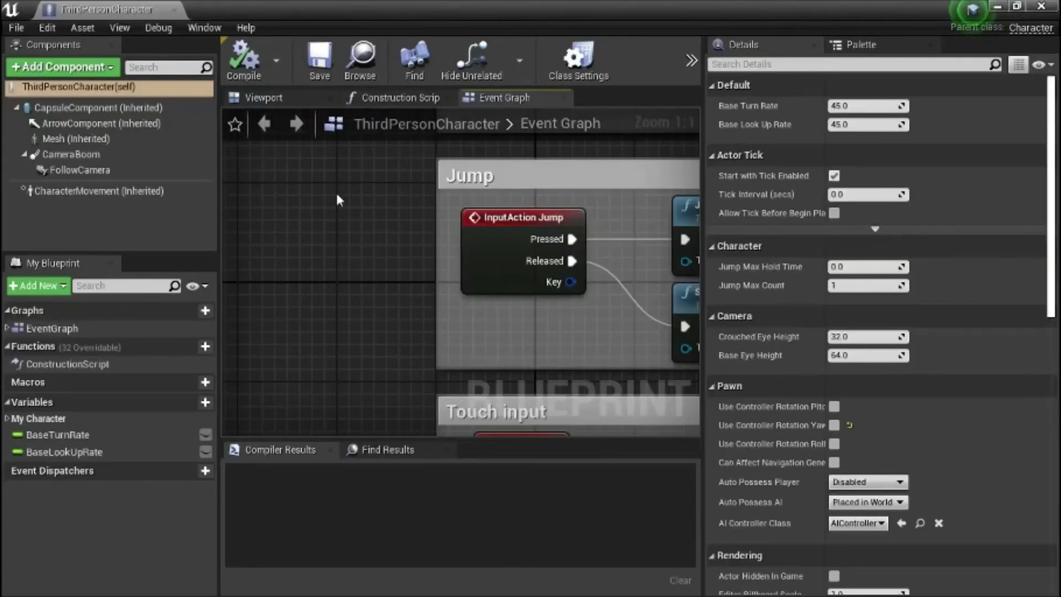
left_click(292, 103)
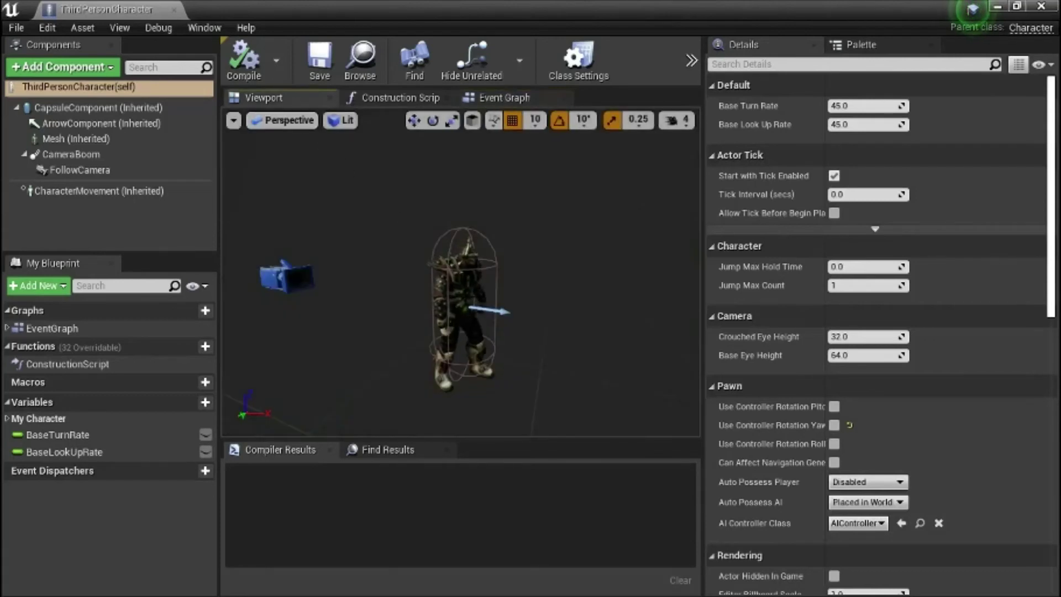
left_click(468, 249)
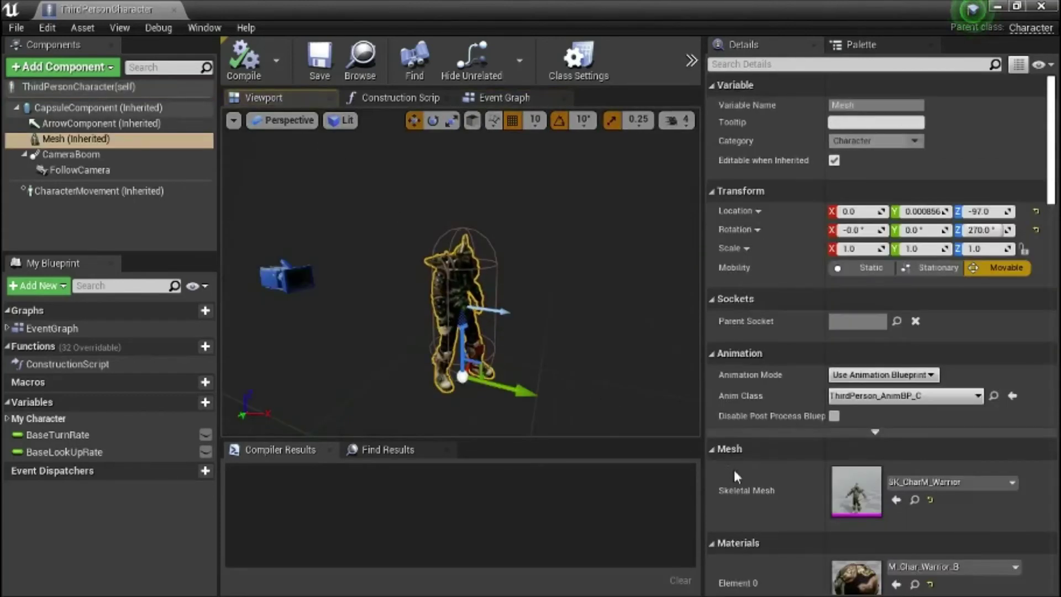
left_click(1013, 483)
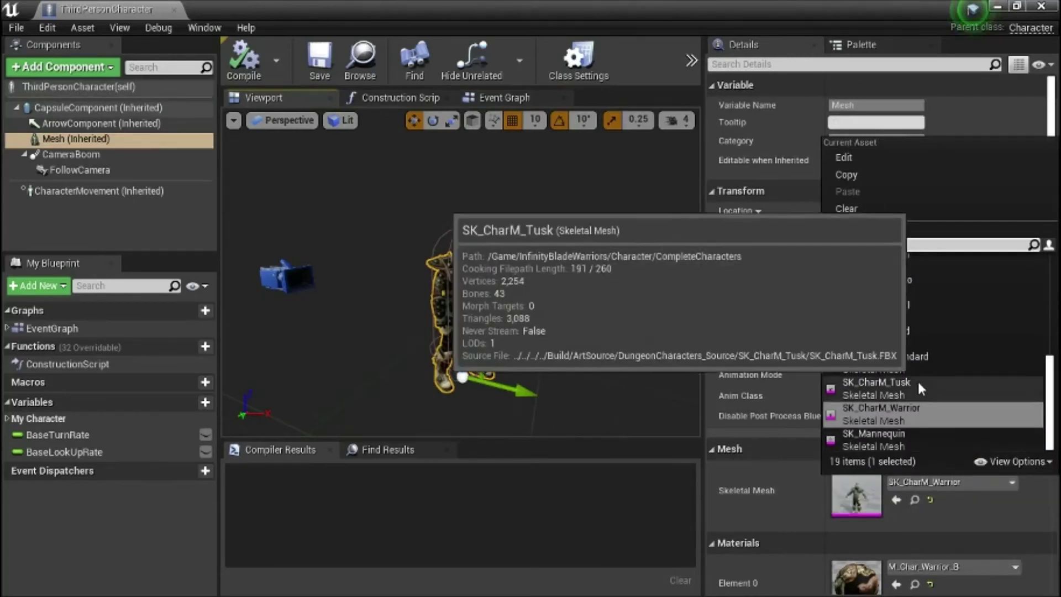
left_click(884, 387)
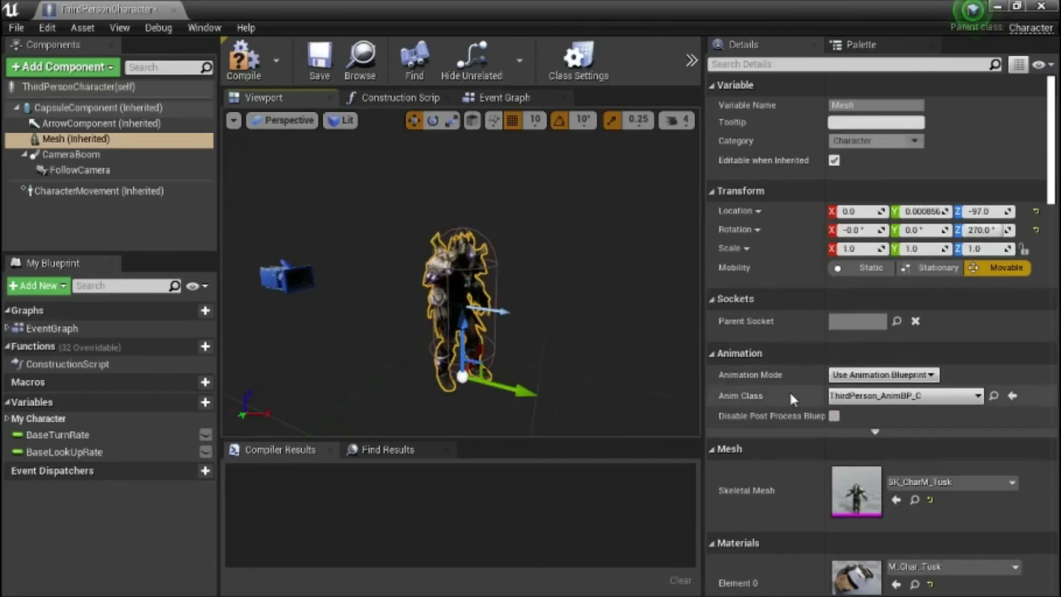
left_click(246, 69)
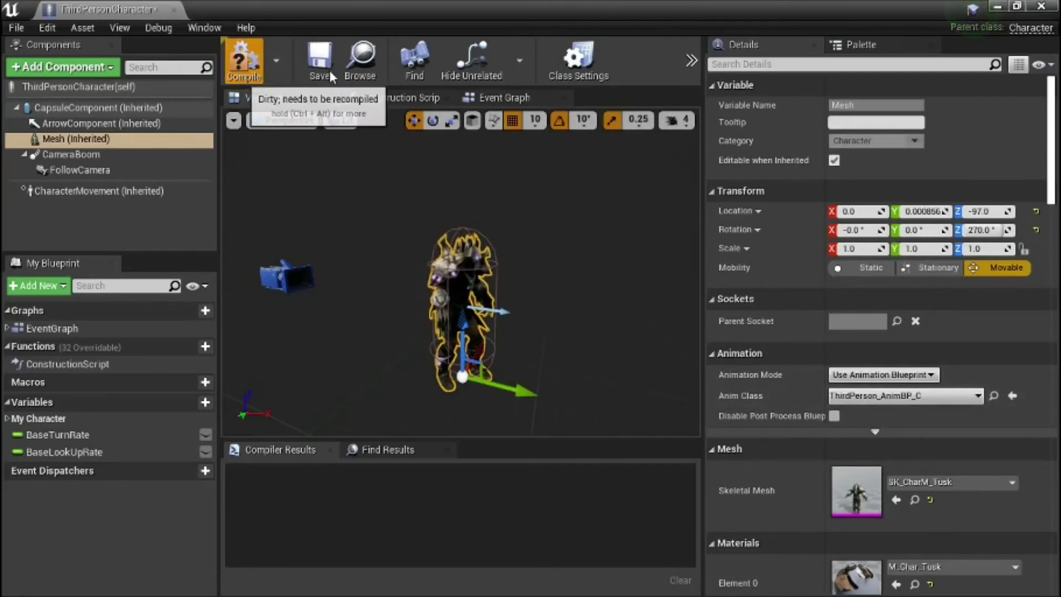
left_click(325, 72)
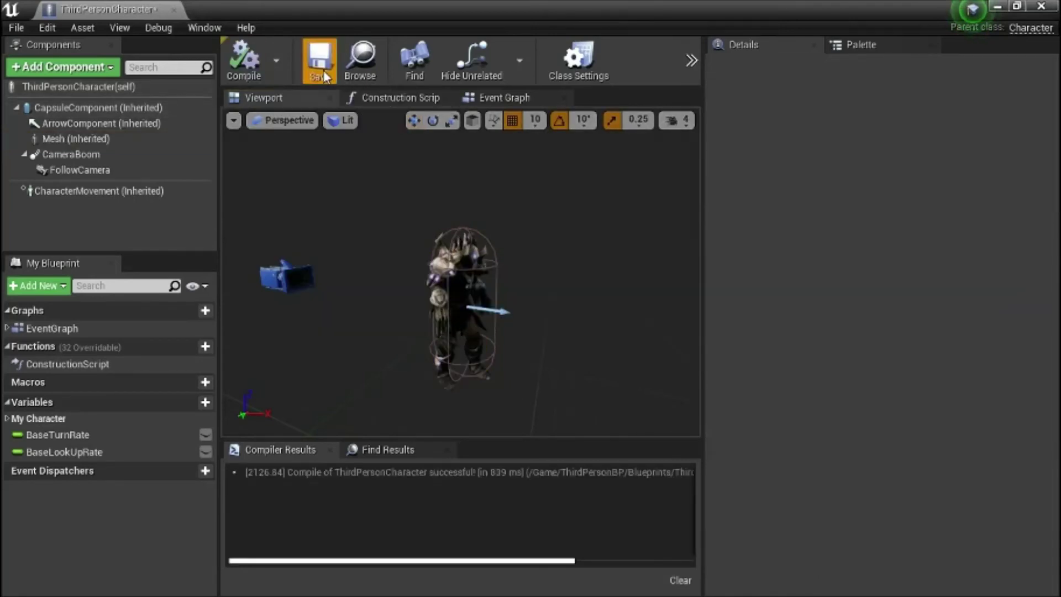
left_click(1053, 7)
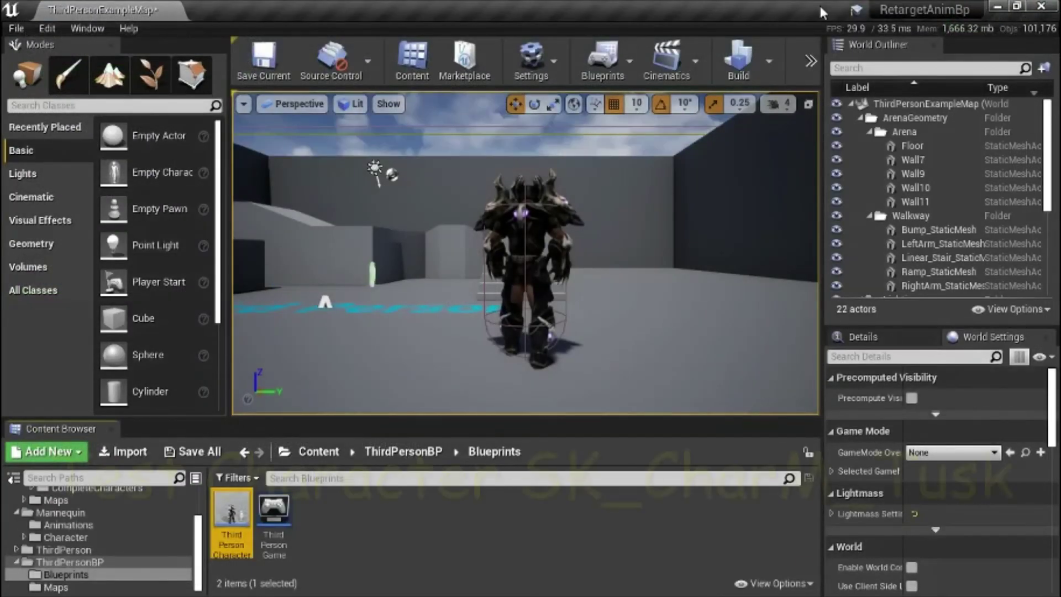
Step: Play the level in the editor and run the Tusk character forward up the stairs
left_click(812, 65)
left_click(830, 88)
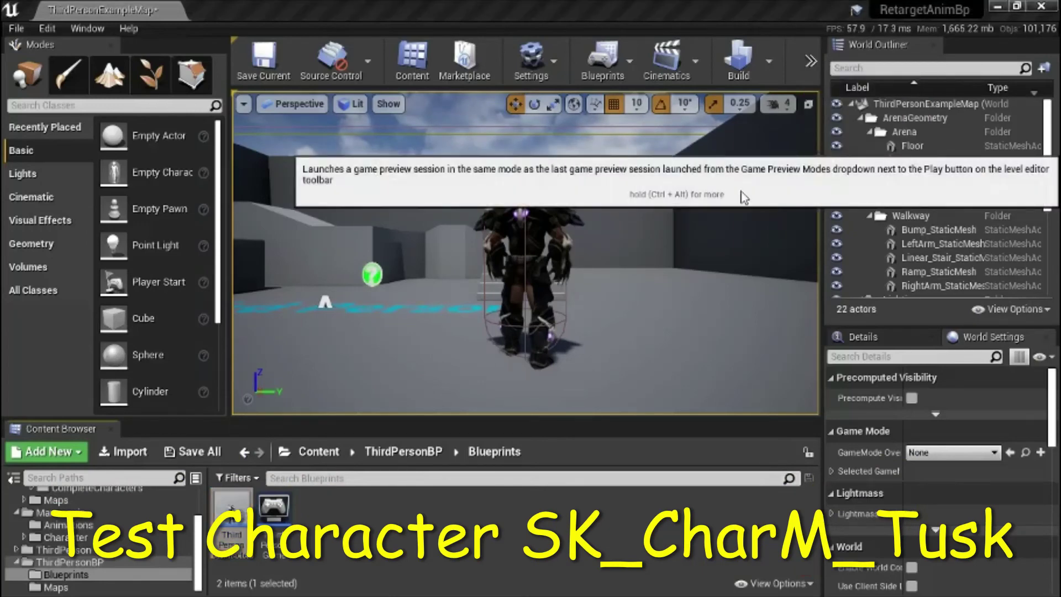
left_click(633, 251)
key("w")
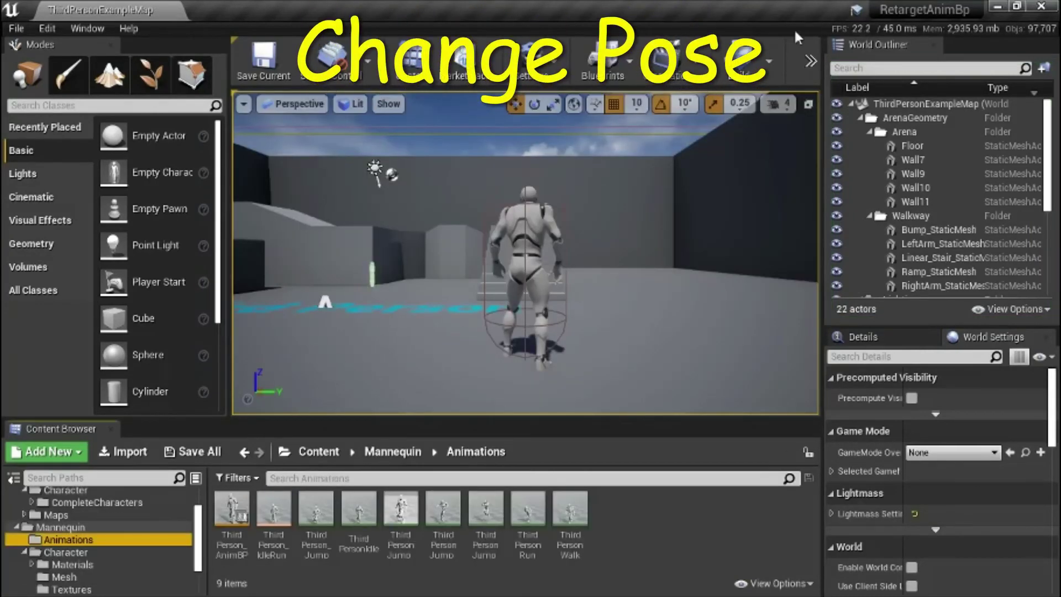
right_click(230, 506)
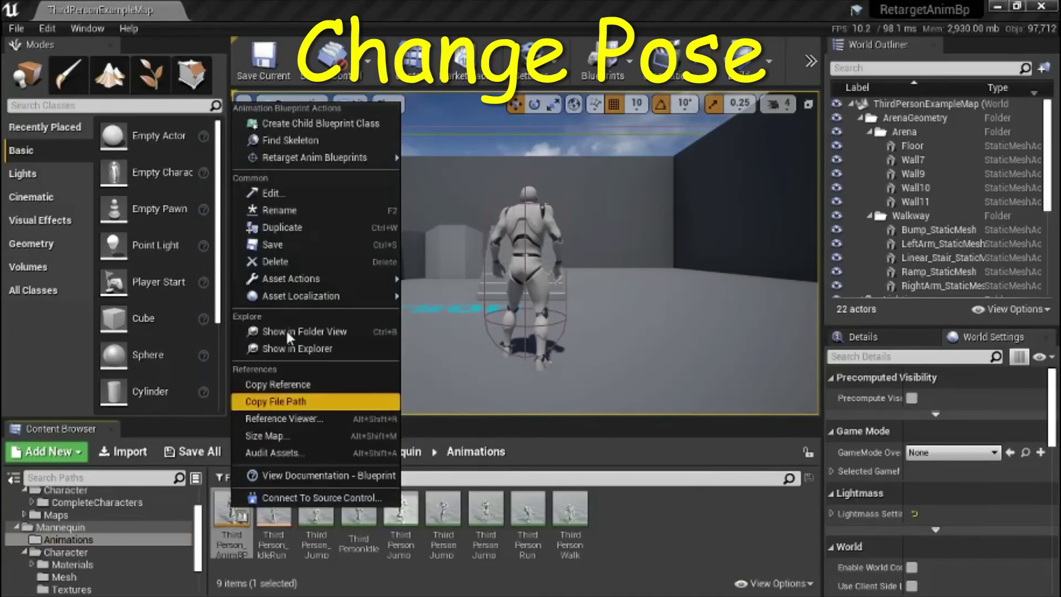
mouse_move(311, 165)
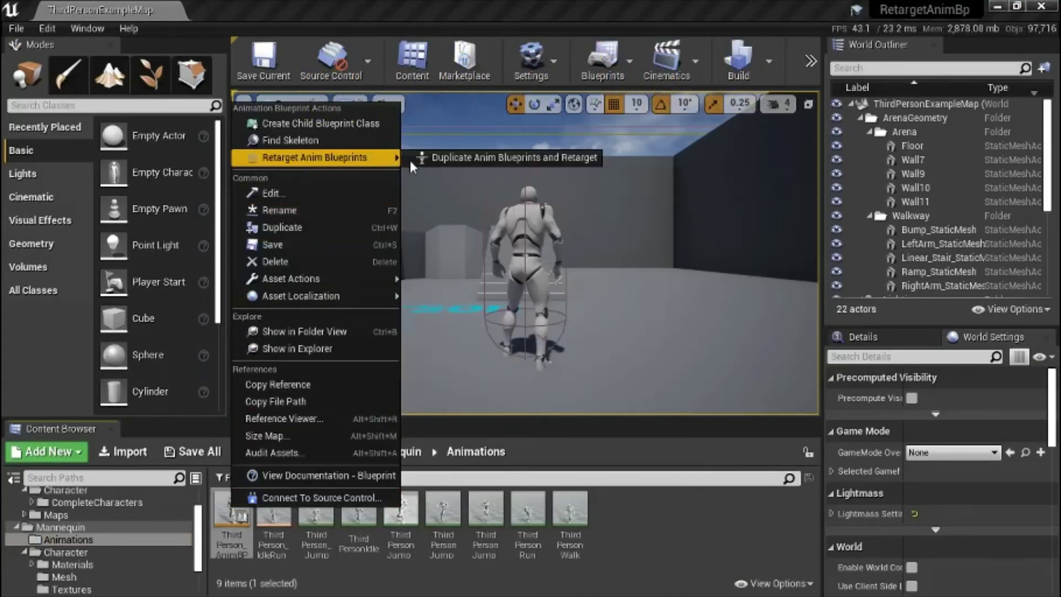
left_click(434, 158)
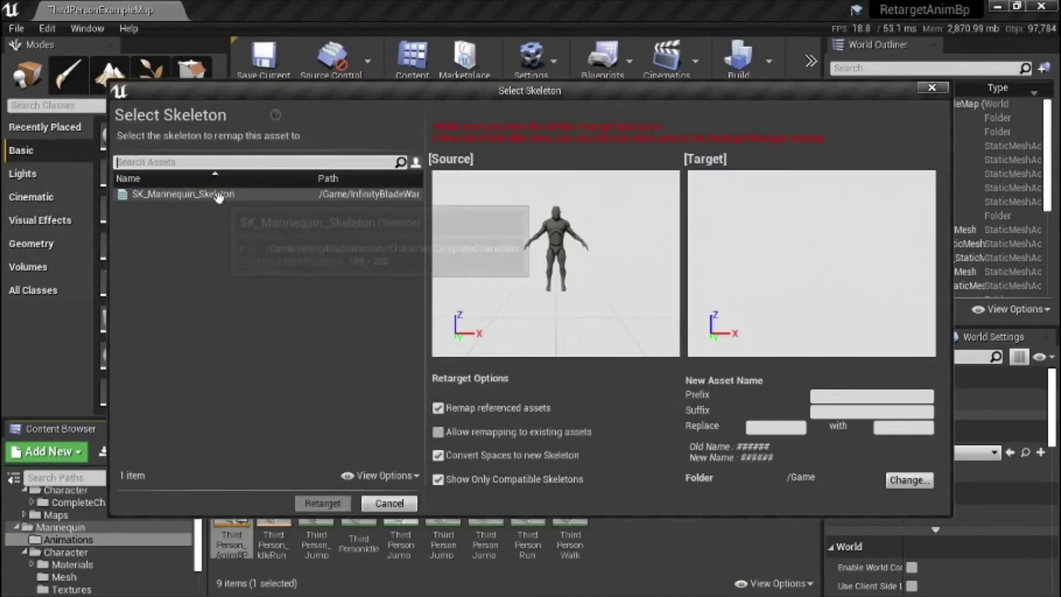
left_click(215, 195)
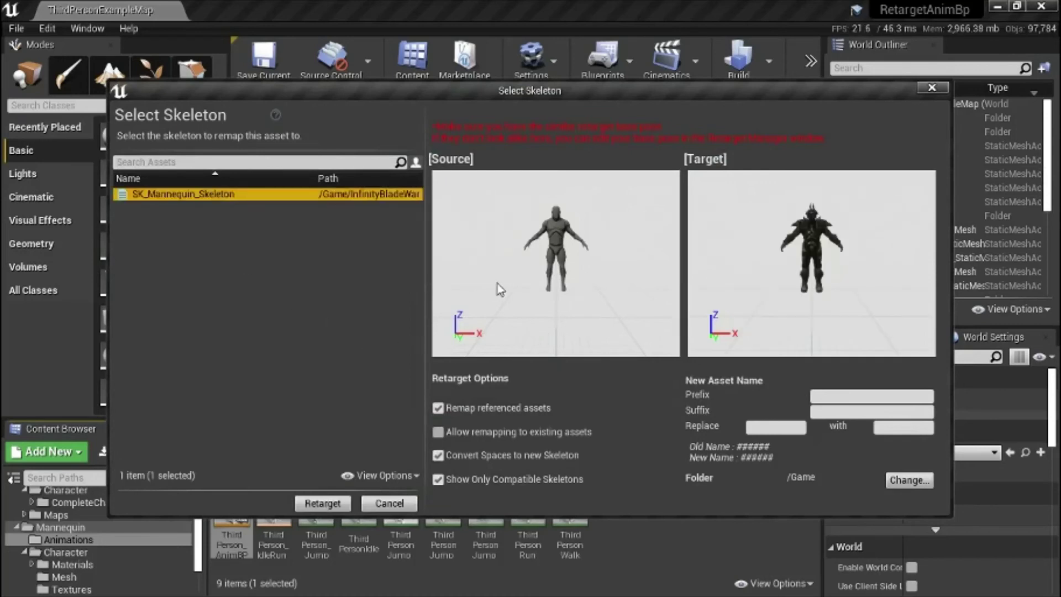
left_click(818, 252)
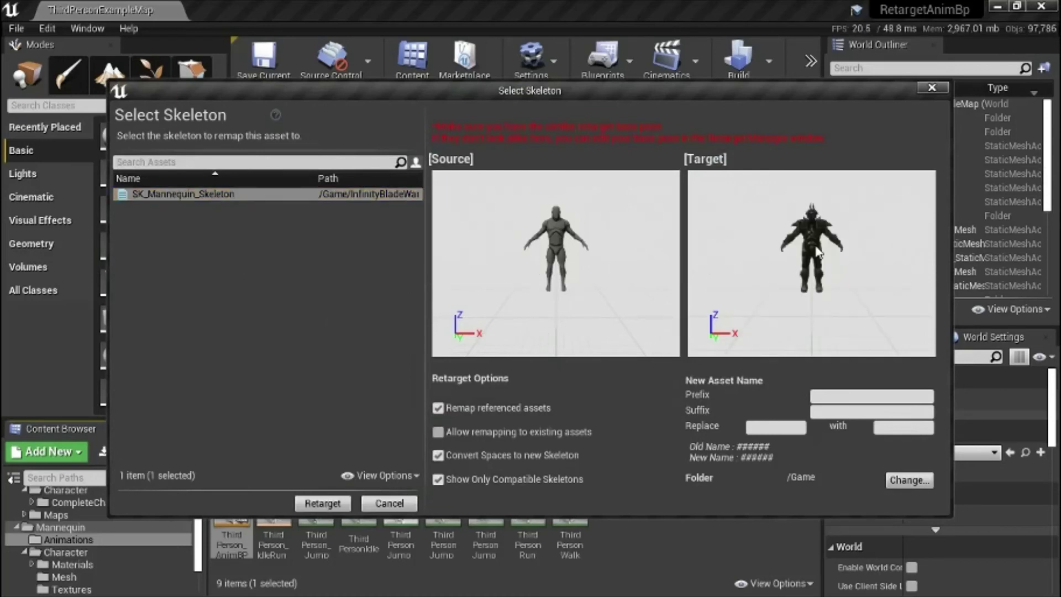
left_click(934, 89)
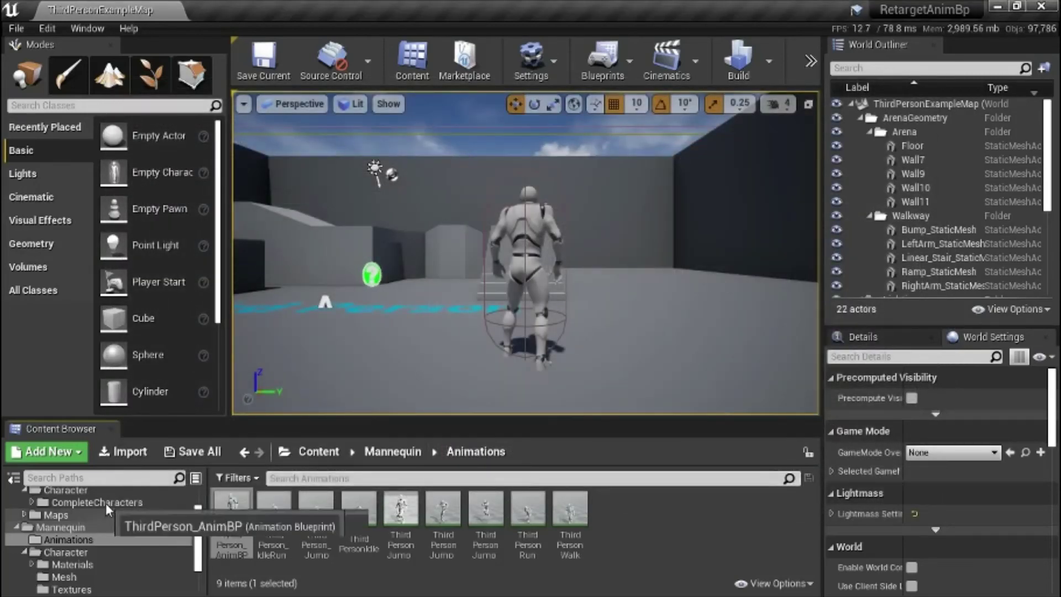
Step: Open SK_Mannequin_Skeleton and raise upperarm_l and upperarm_r out to horizontal
left_click(105, 502)
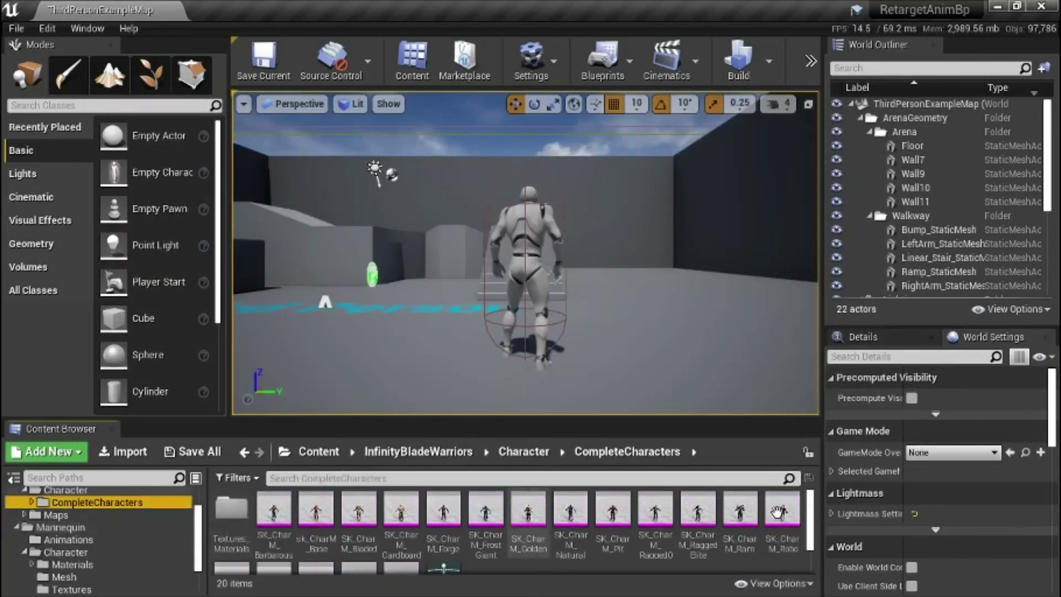
scroll(799, 551, "down", 2)
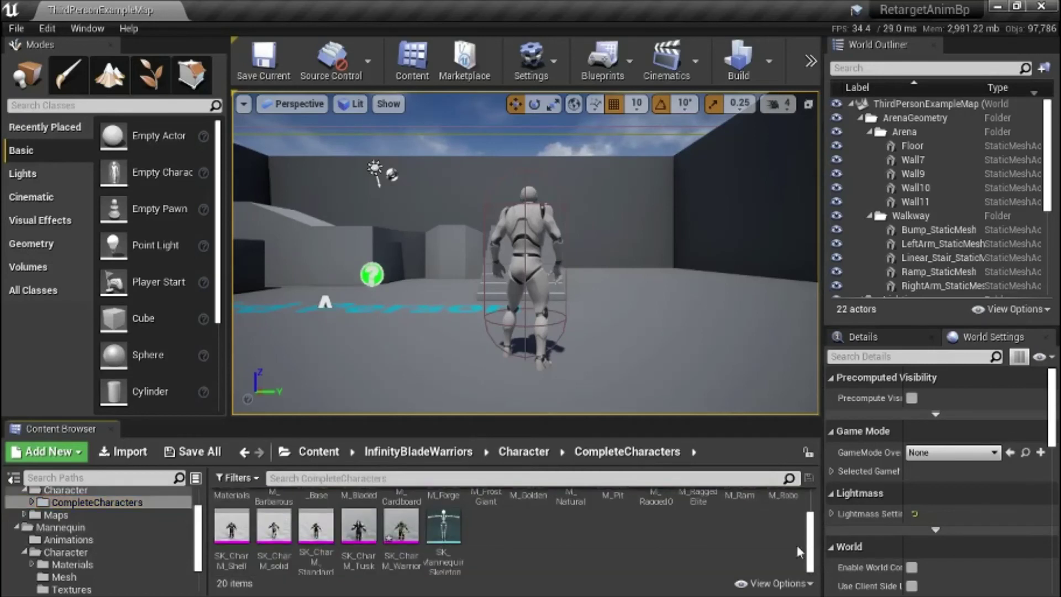
double_click(443, 525)
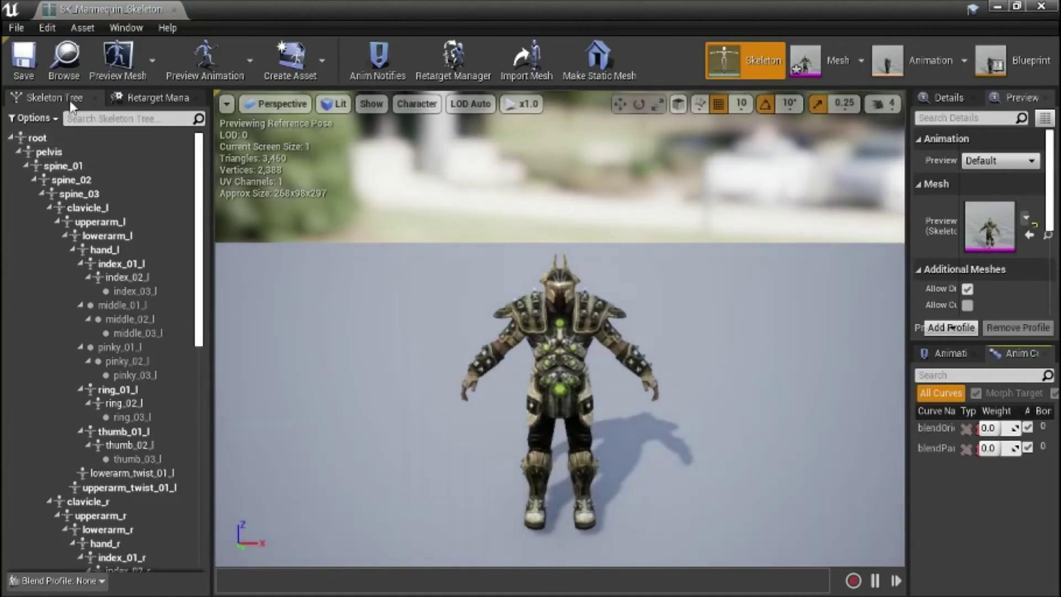
left_click(127, 226)
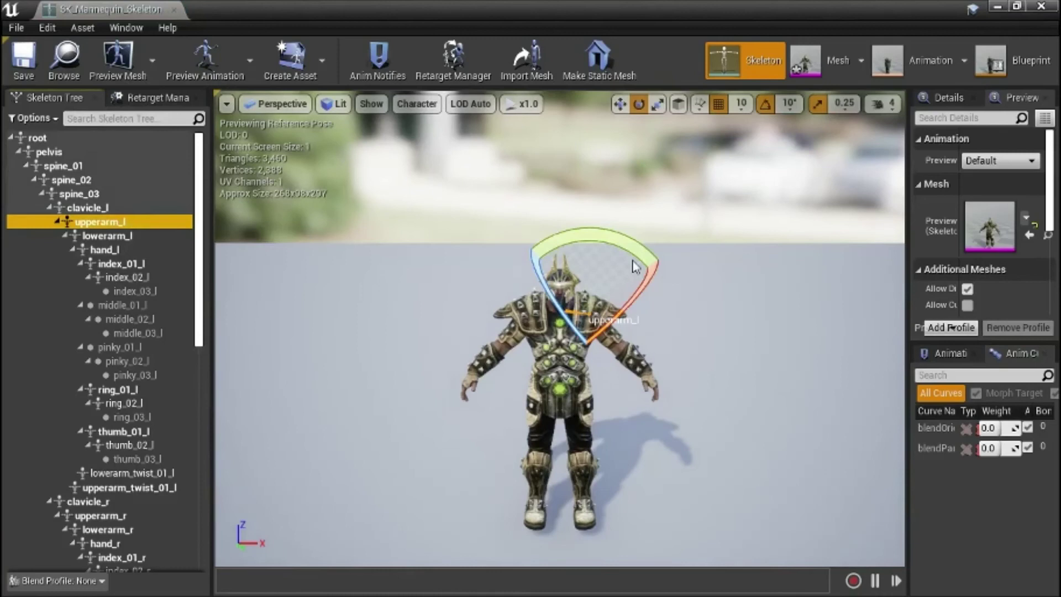
left_click_drag(641, 258, 688, 320)
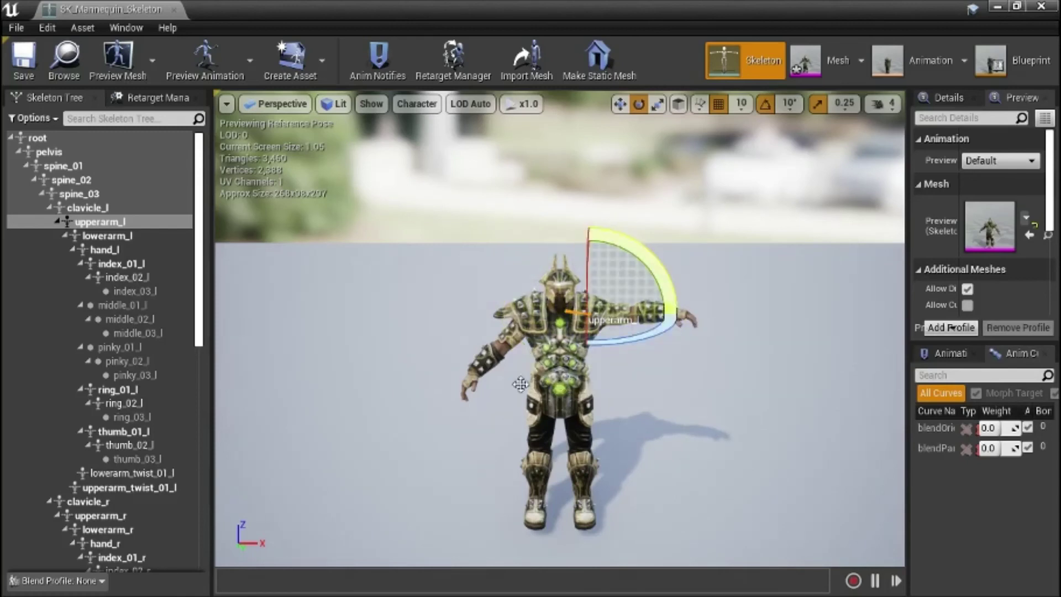
left_click(119, 517)
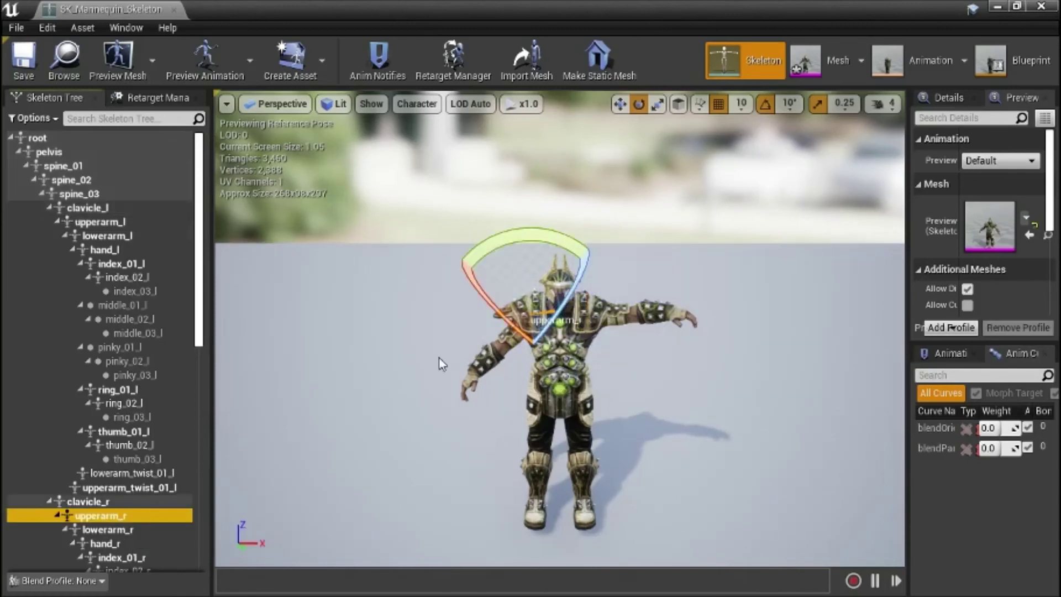
left_click_drag(493, 239, 629, 309)
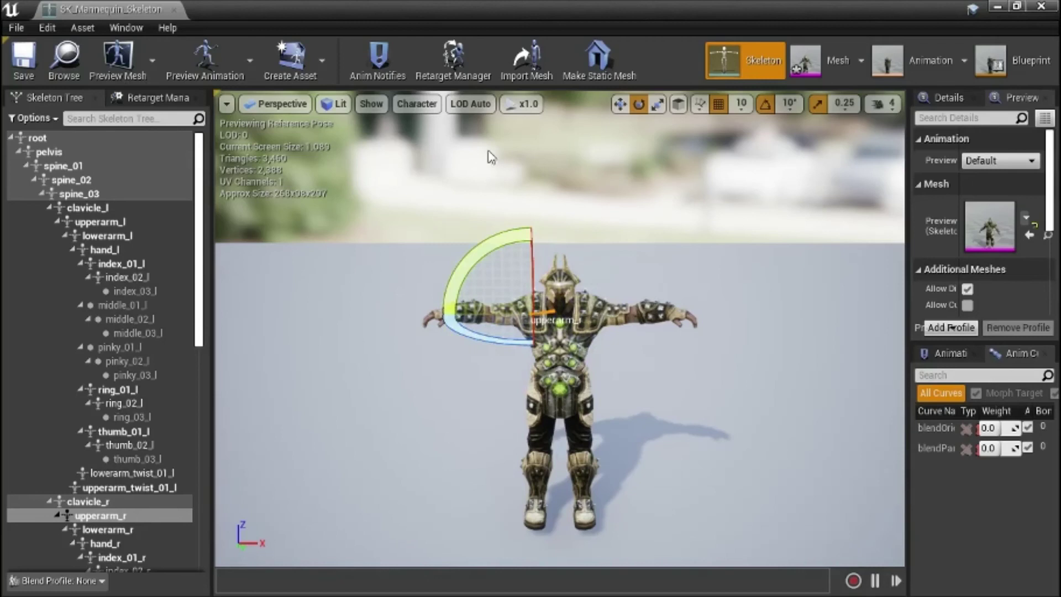
Step: Set the retarget base pose to Use CurrentPose, save the skeleton, and close it
left_click(169, 100)
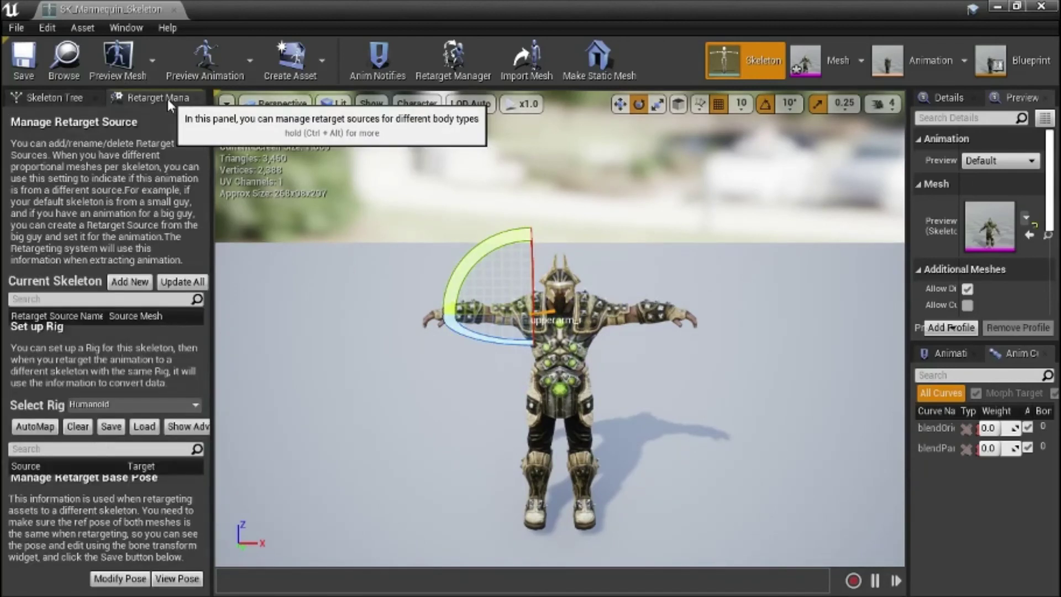
left_click(120, 580)
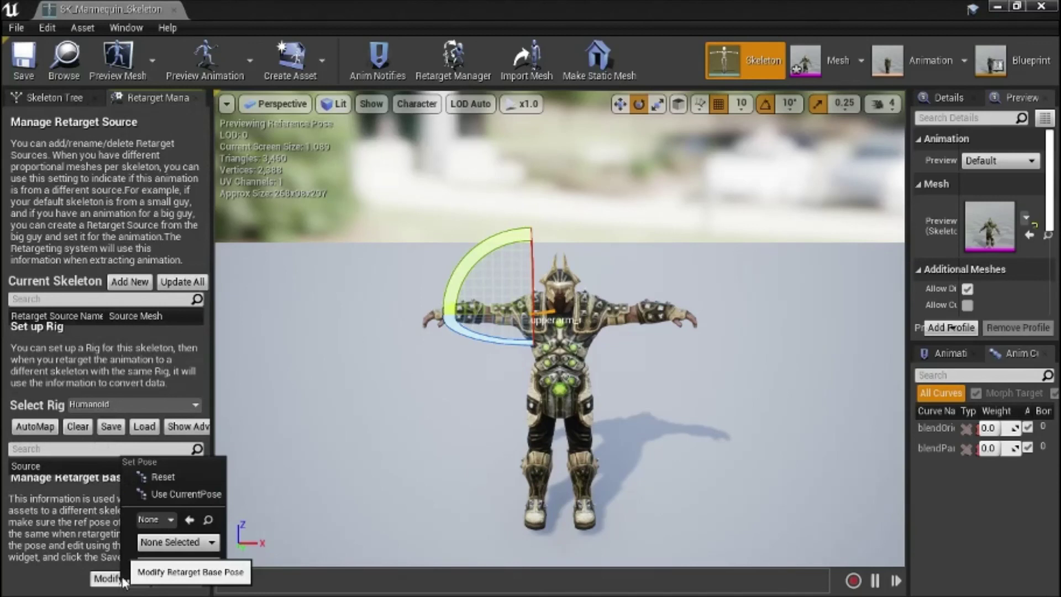
left_click(190, 494)
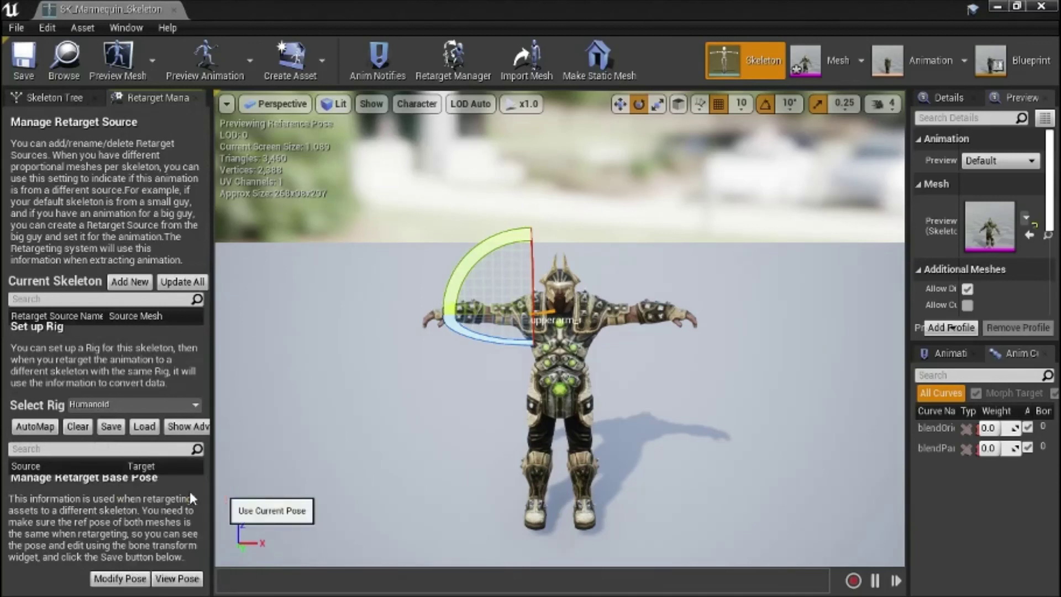
left_click(32, 65)
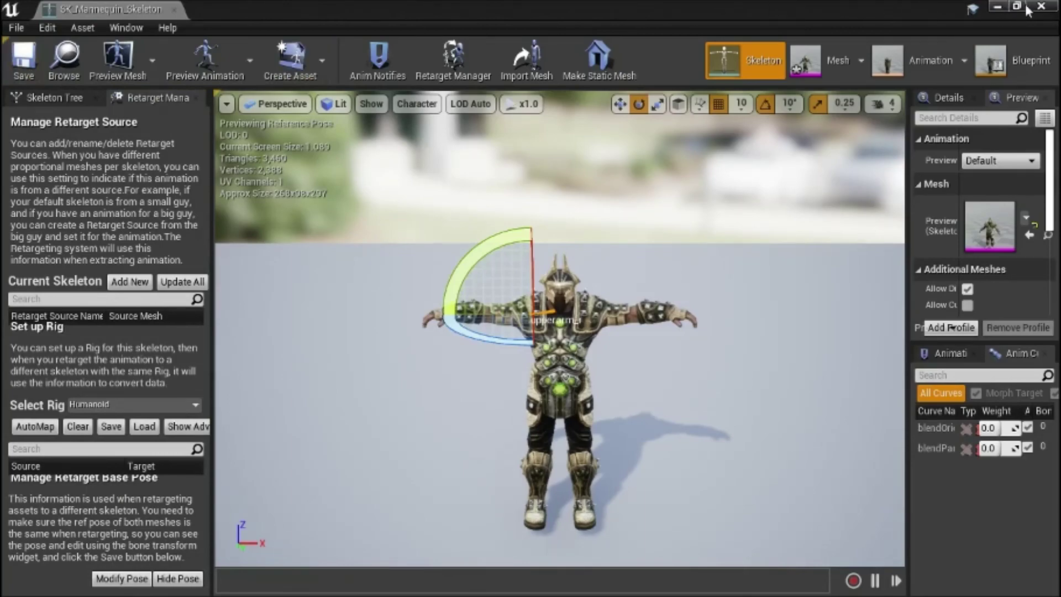
left_click(1043, 6)
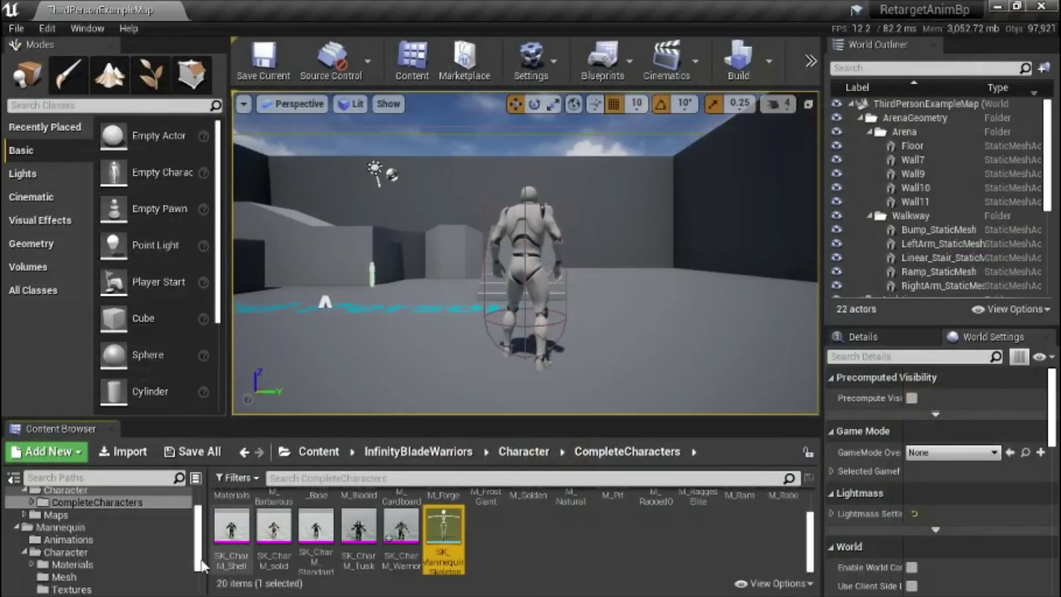
Step: Duplicate ThirdPerson_AnimBP from Mannequin/Animations for retargeting, choosing SK_Mannequin_Skeleton as target skeleton
left_click(98, 538)
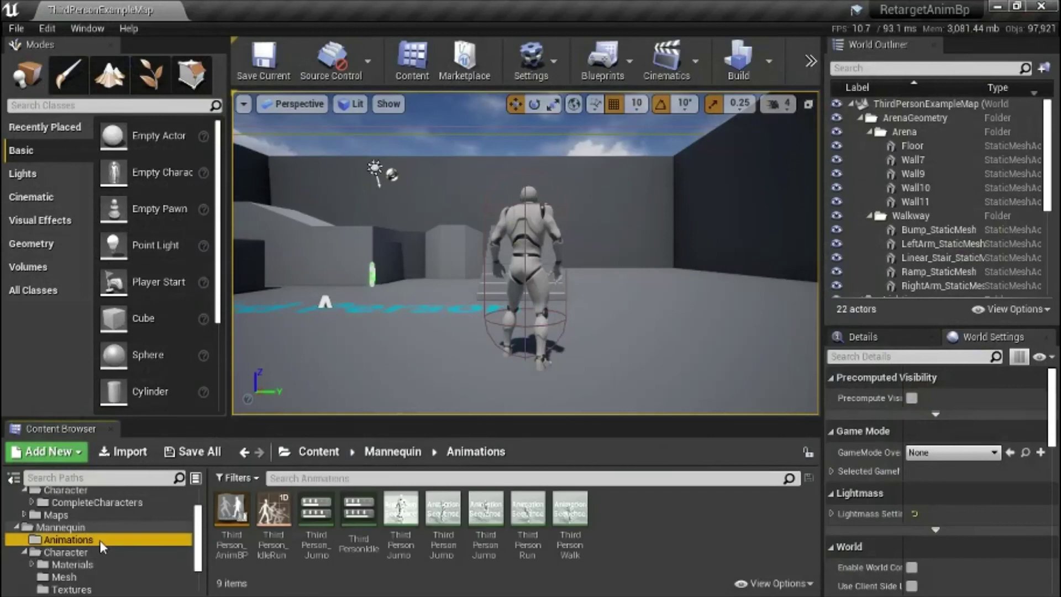
right_click(250, 516)
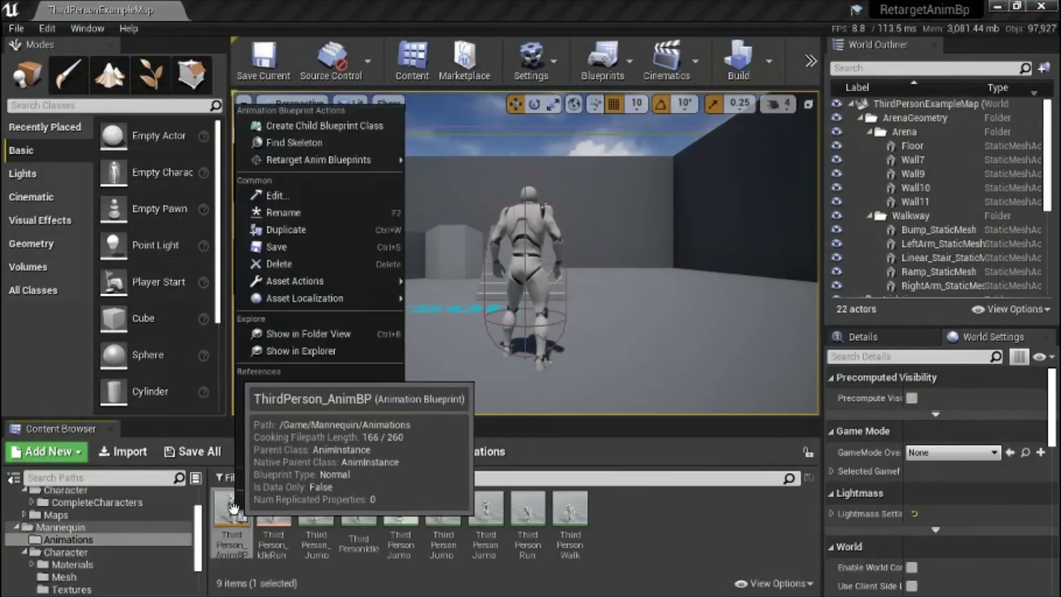
mouse_move(319, 165)
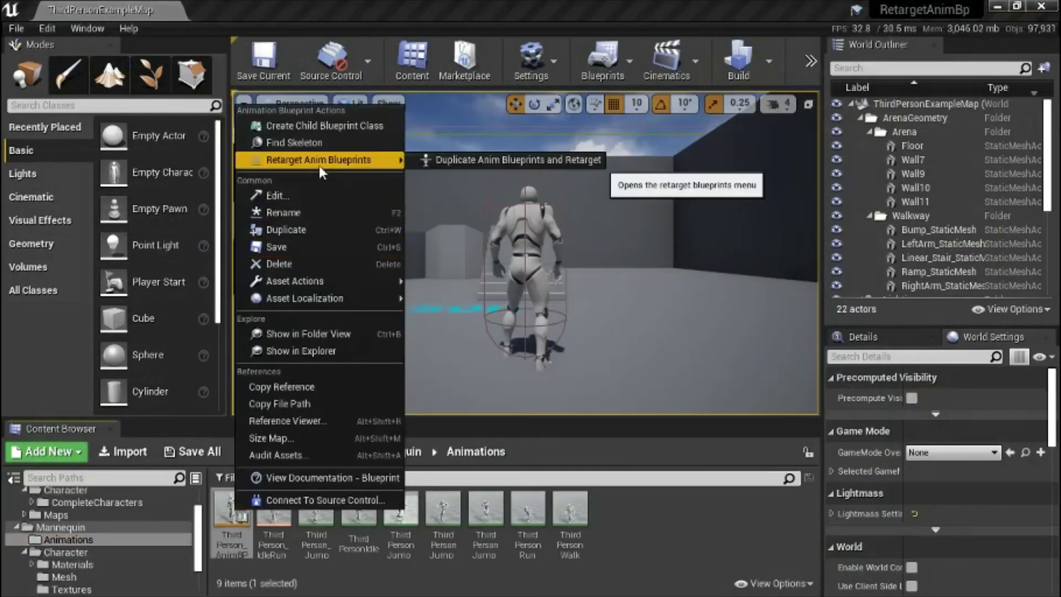
left_click(433, 162)
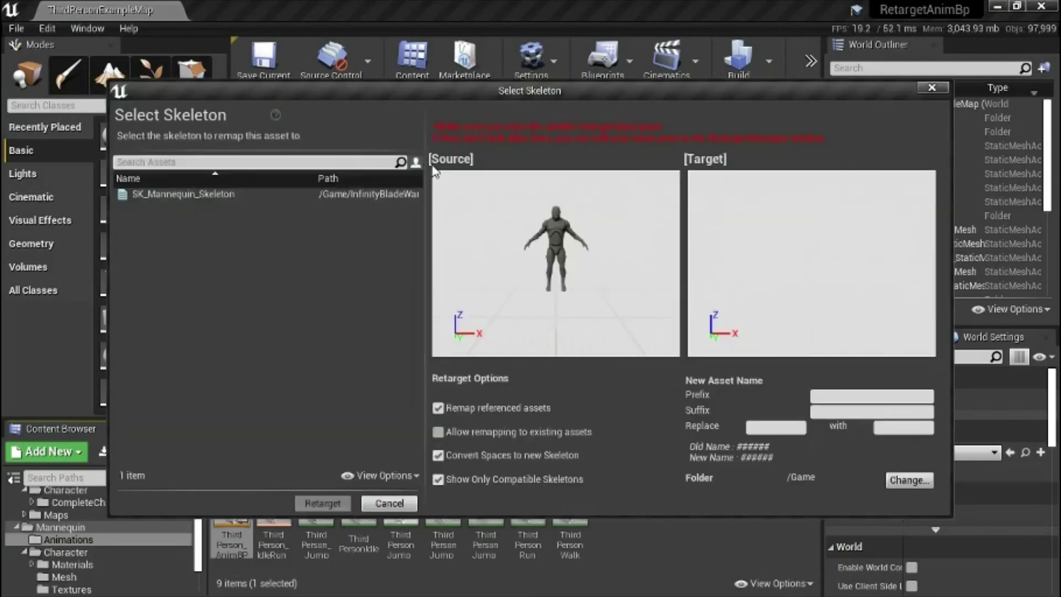
left_click(221, 194)
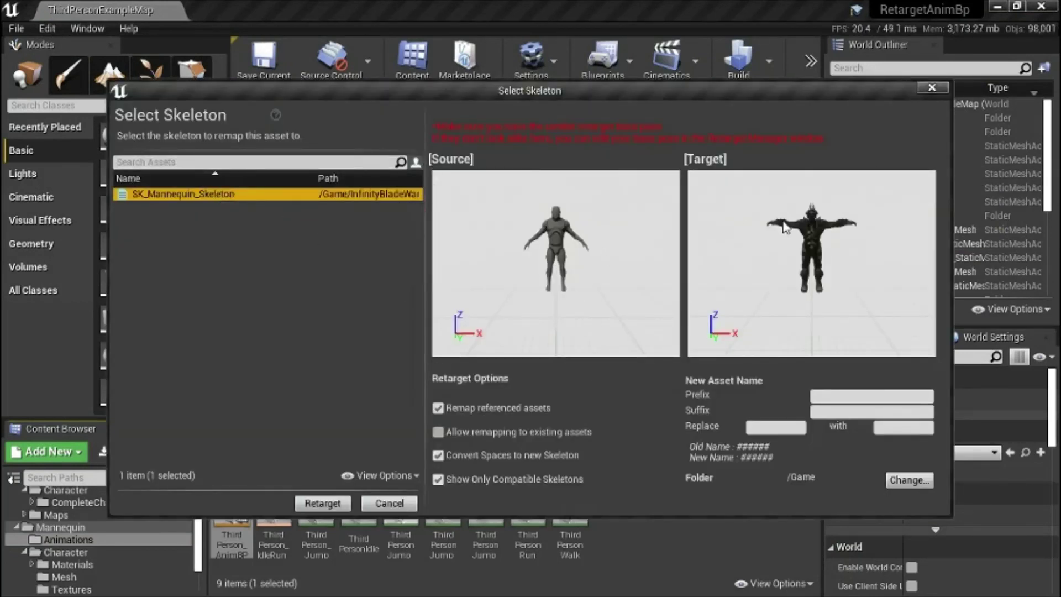
left_click(720, 347)
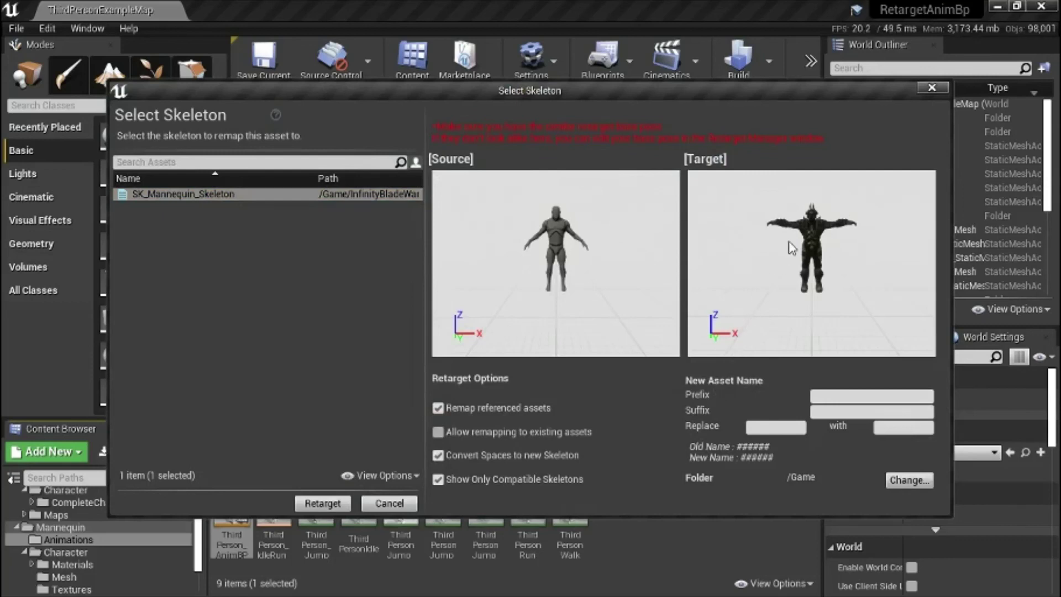